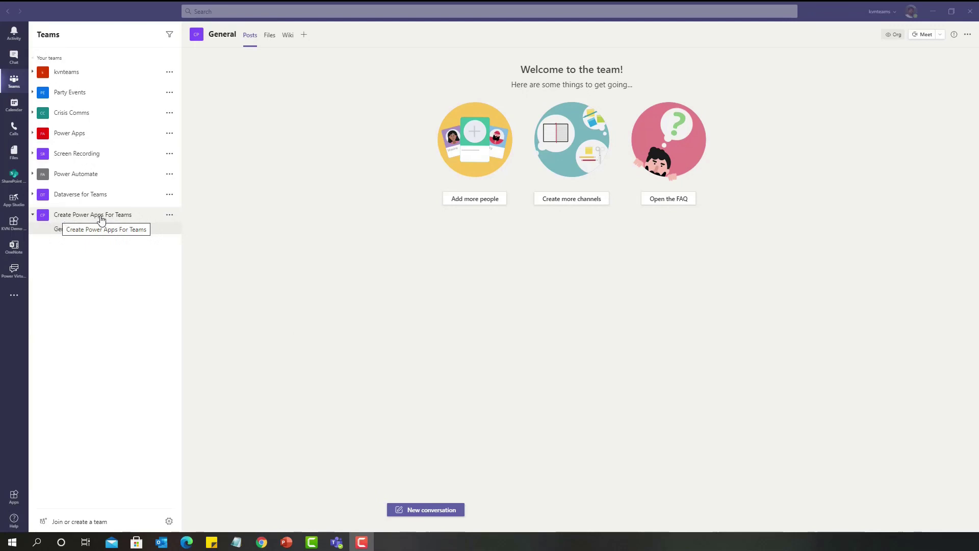
Search the Teams app catalogue for 'Power apps' and open the Power Apps app
click(169, 214)
click(194, 254)
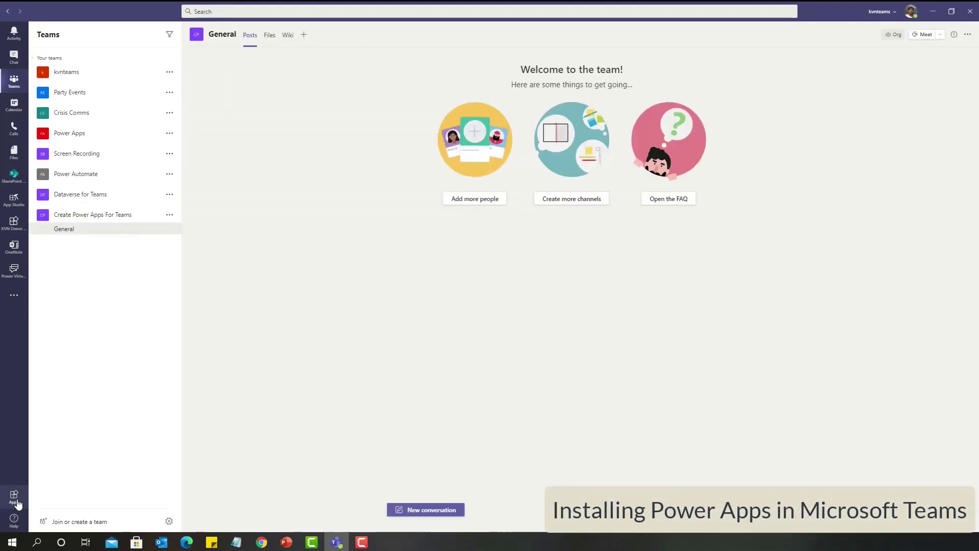
click(15, 501)
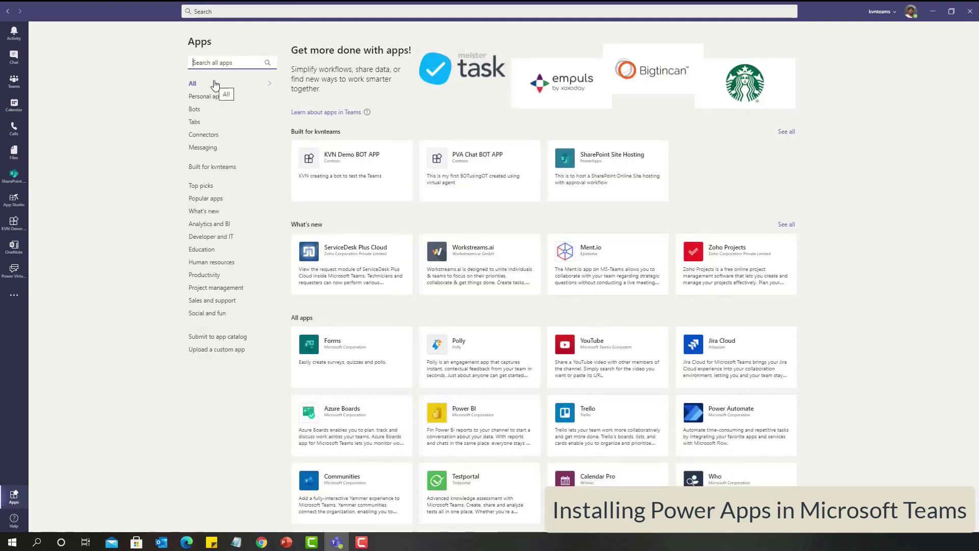
text(Power apps)
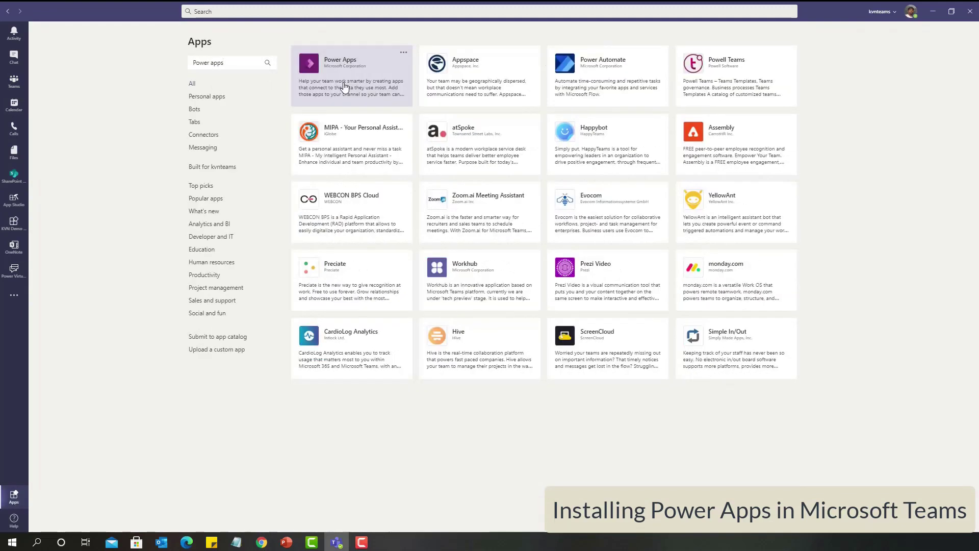
click(343, 87)
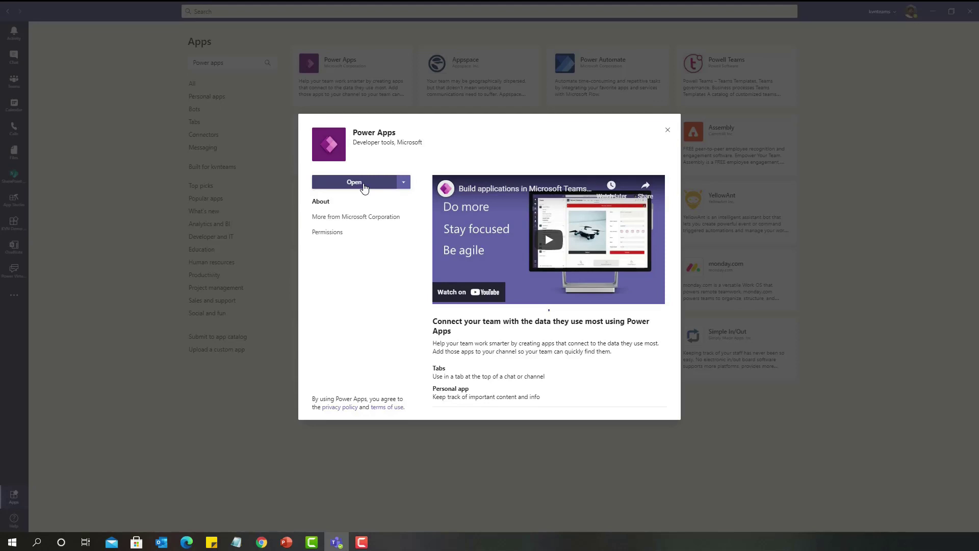
click(357, 182)
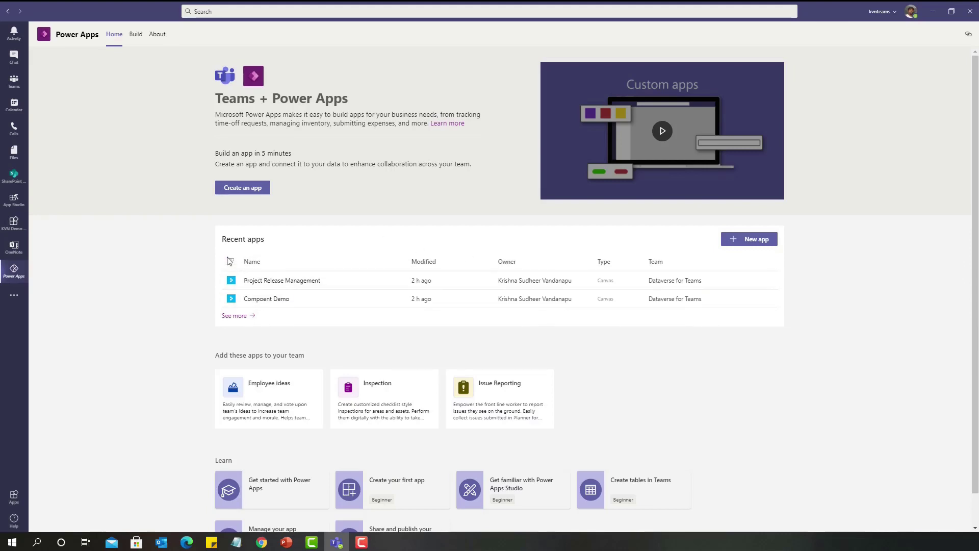
Create a new app in the Create Power Apps For Teams team
double_click(255, 239)
click(212, 239)
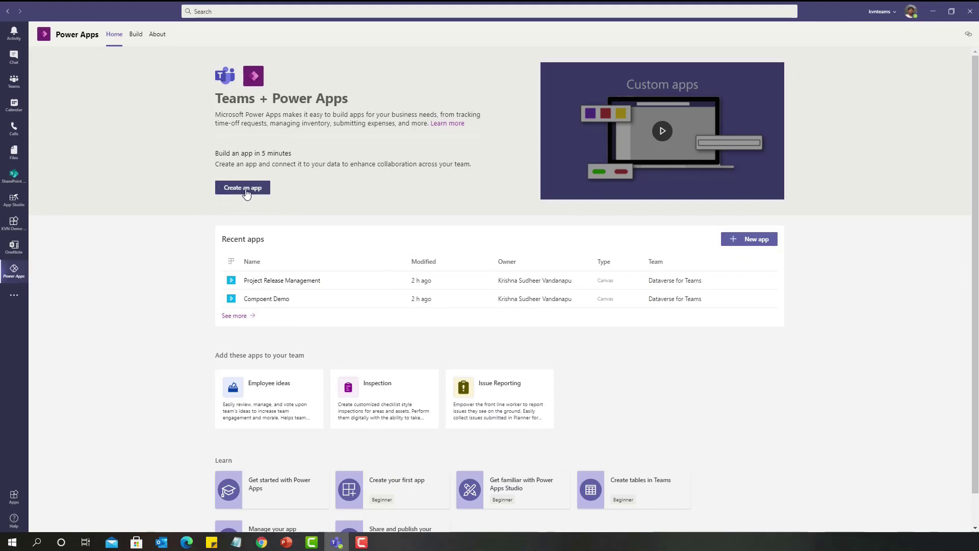
click(746, 243)
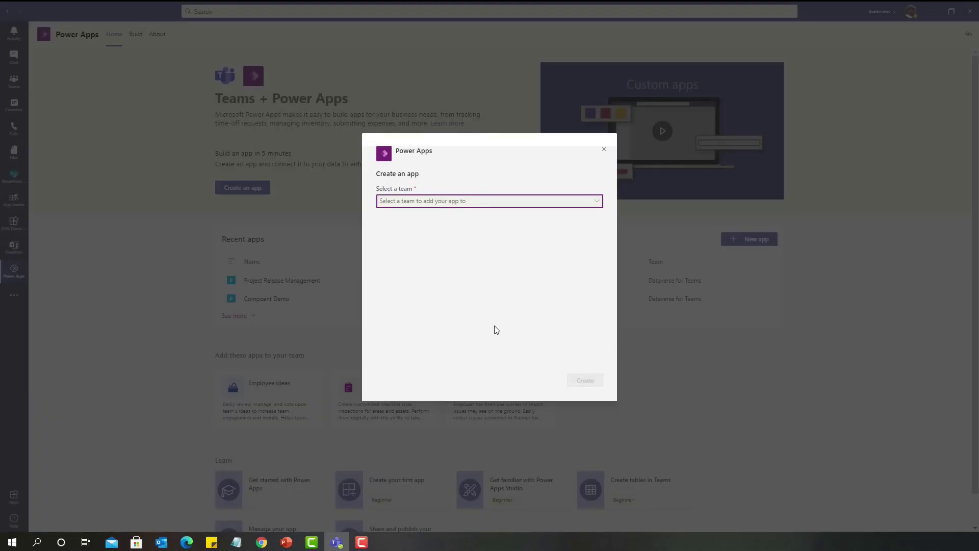
click(508, 204)
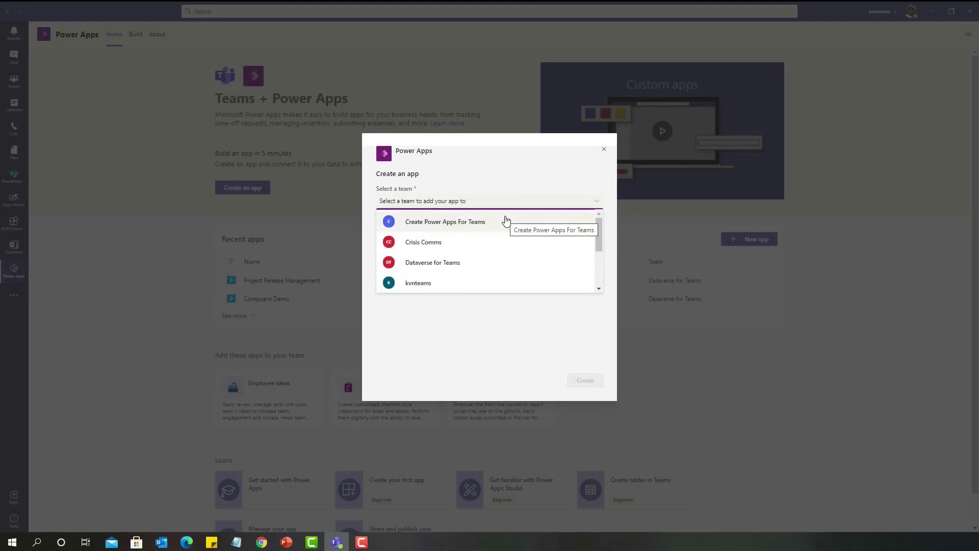
scroll(505, 241, down, 3)
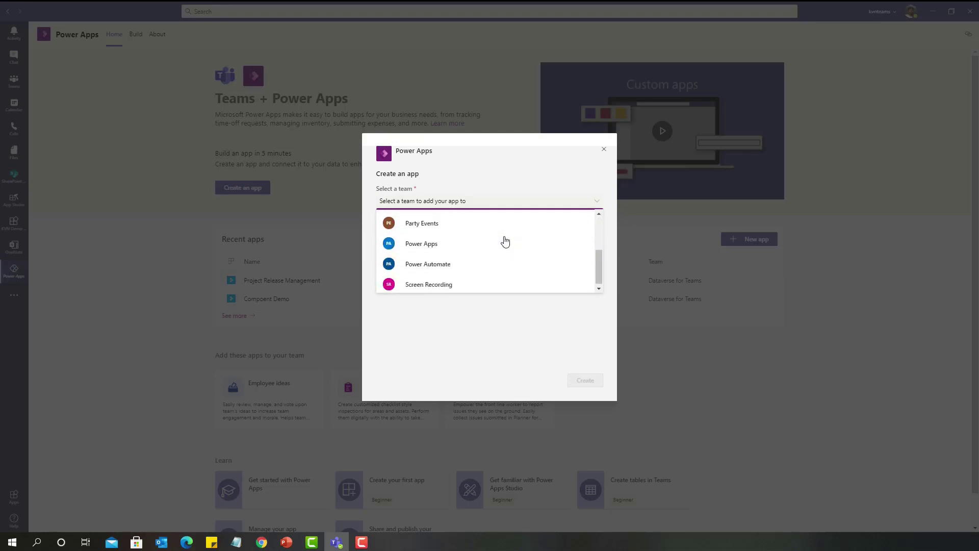
scroll(505, 241, up, 3)
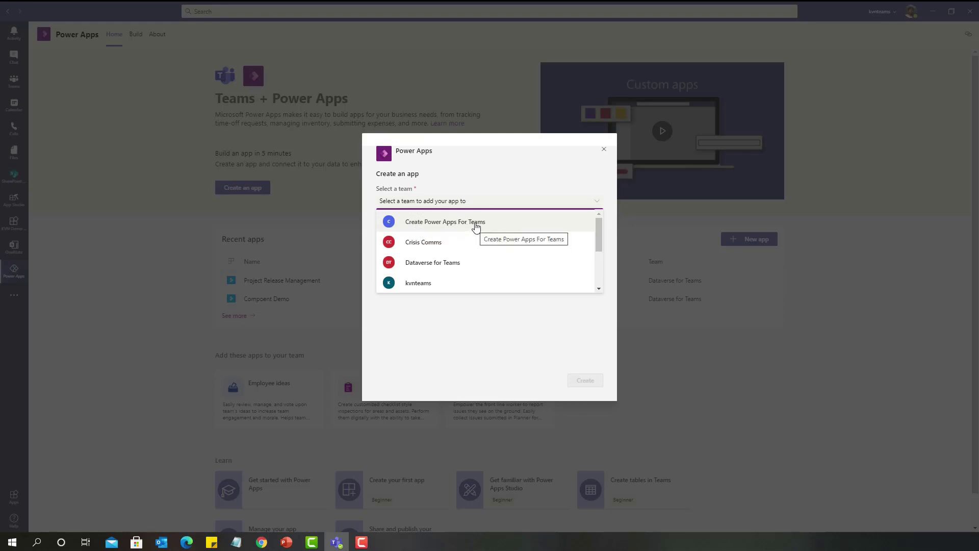
click(476, 222)
click(585, 382)
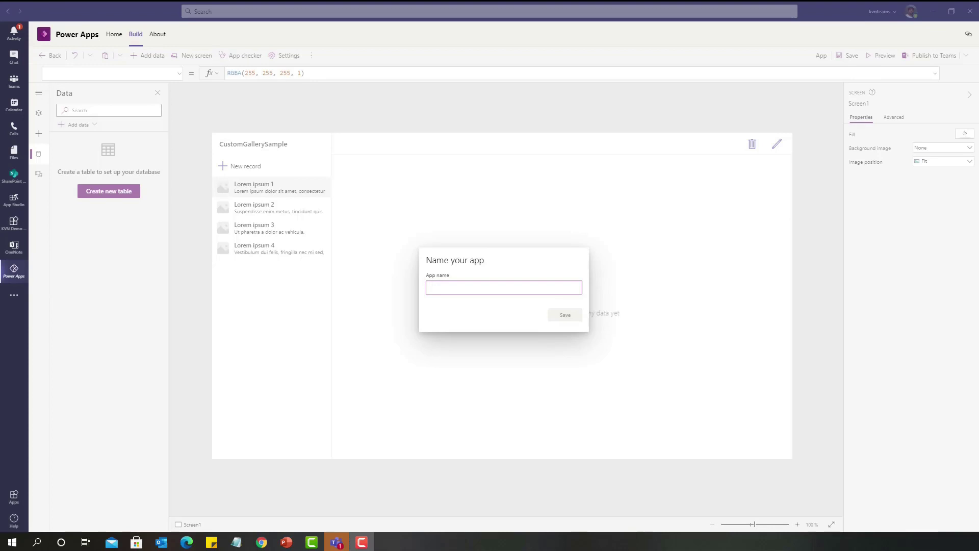
Maximize the Mail notice and highlight its heading naming Create Power Apps for Teams
drag(509, 94, 531, 78)
click(631, 82)
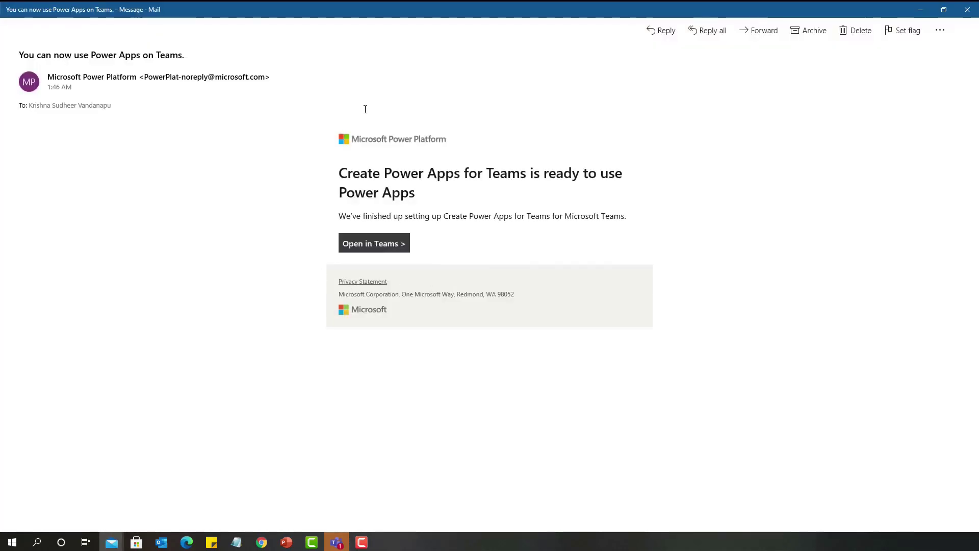
drag(339, 173, 507, 172)
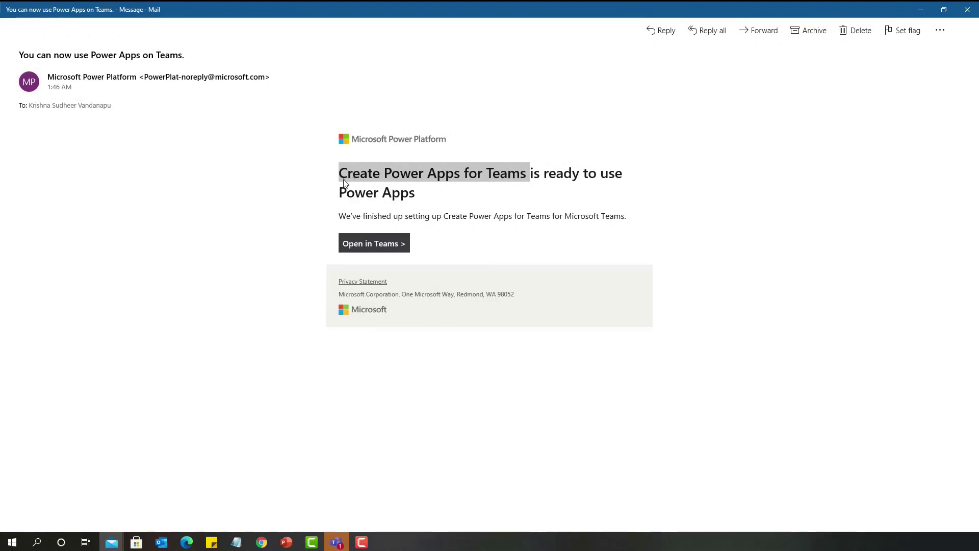
click(531, 171)
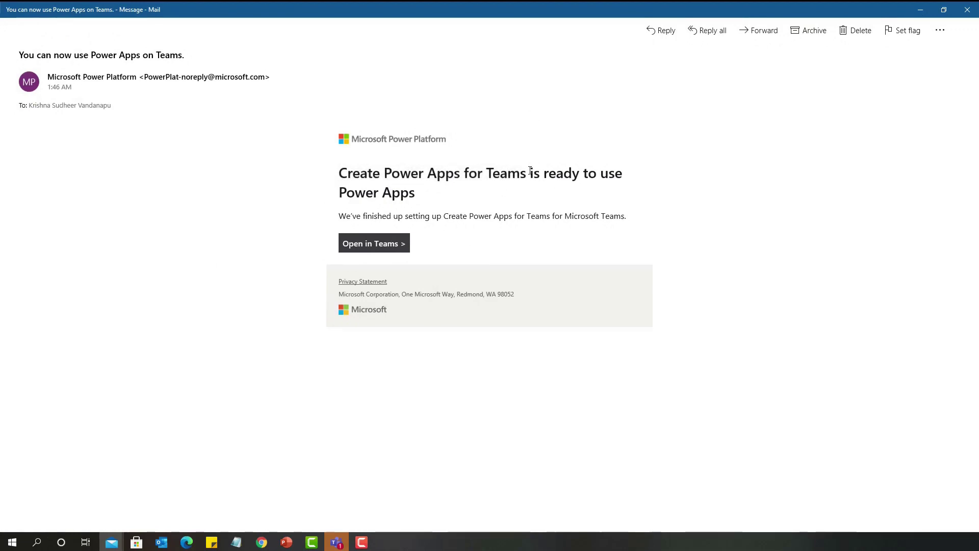
drag(531, 173, 490, 197)
click(591, 13)
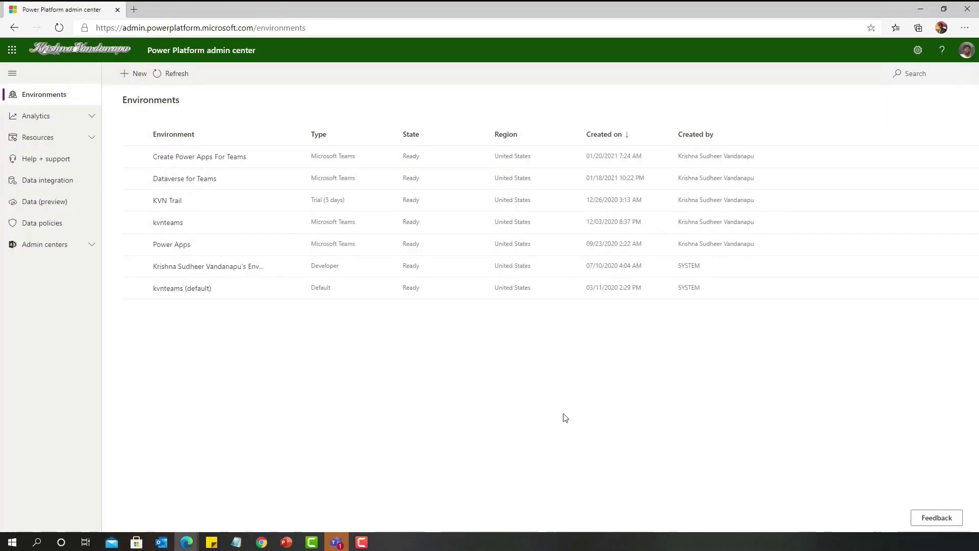
Select the Create Power Apps For Teams environment row and highlight its creator
click(193, 166)
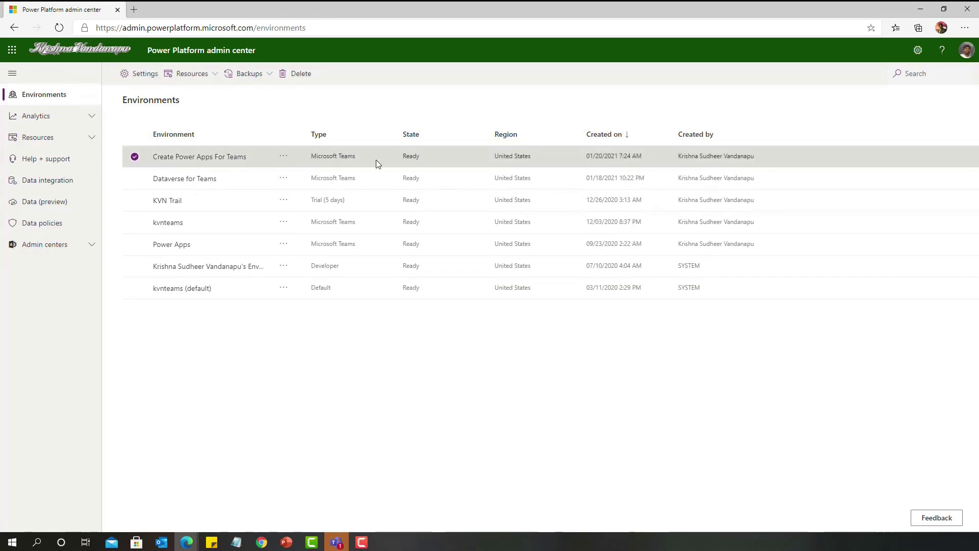
drag(755, 156, 677, 163)
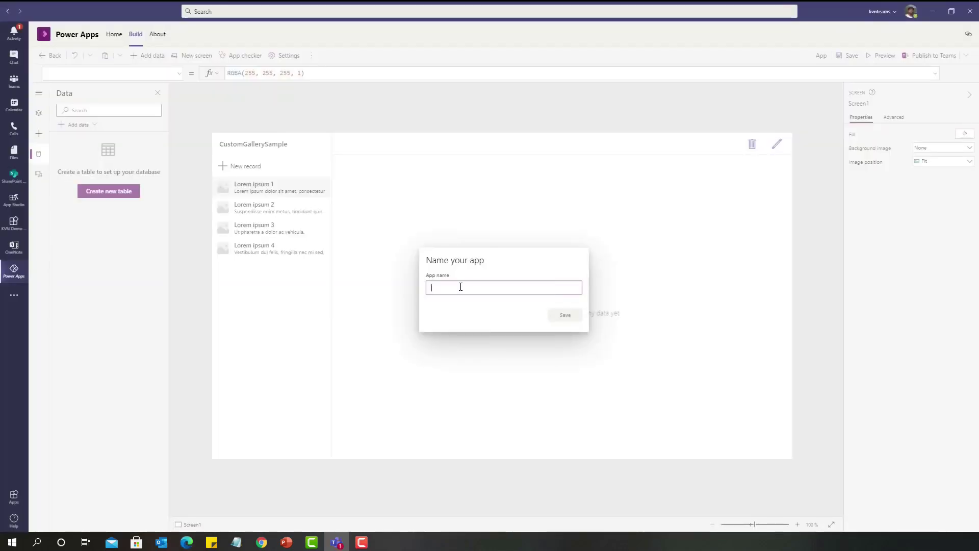
Save the app as 'Project Management', then select BrowseGallery1 inside LeftContainer1 in Tree view
text(Project M)
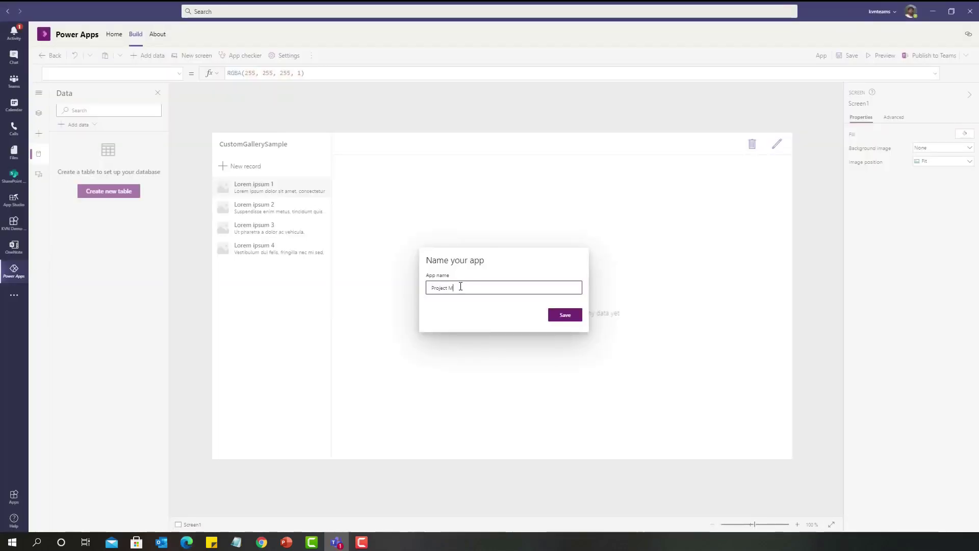
text(anagement)
click(563, 316)
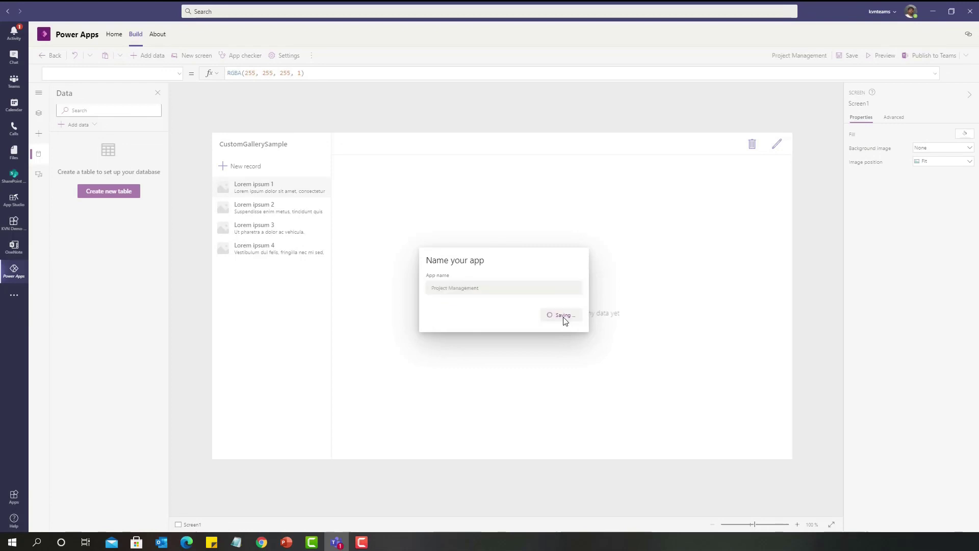
click(40, 113)
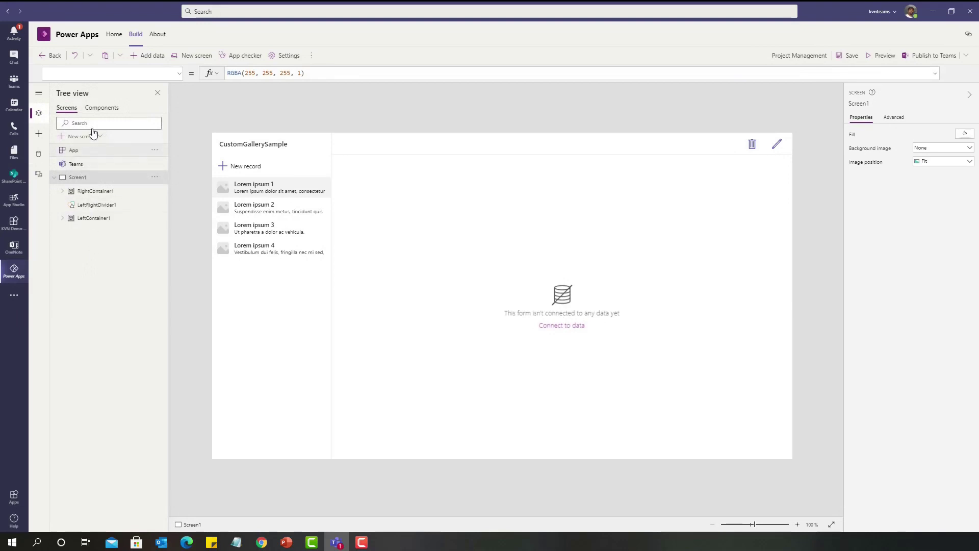
click(77, 165)
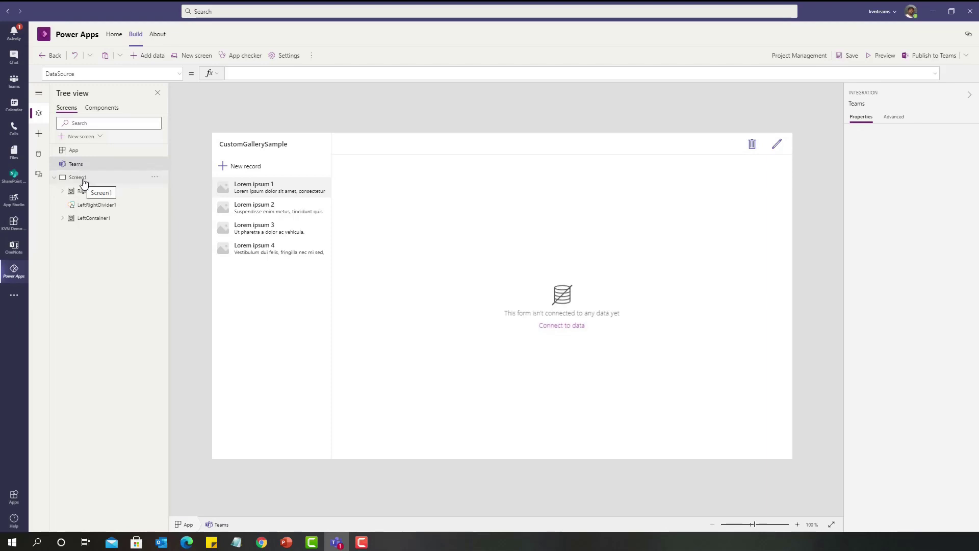
click(82, 178)
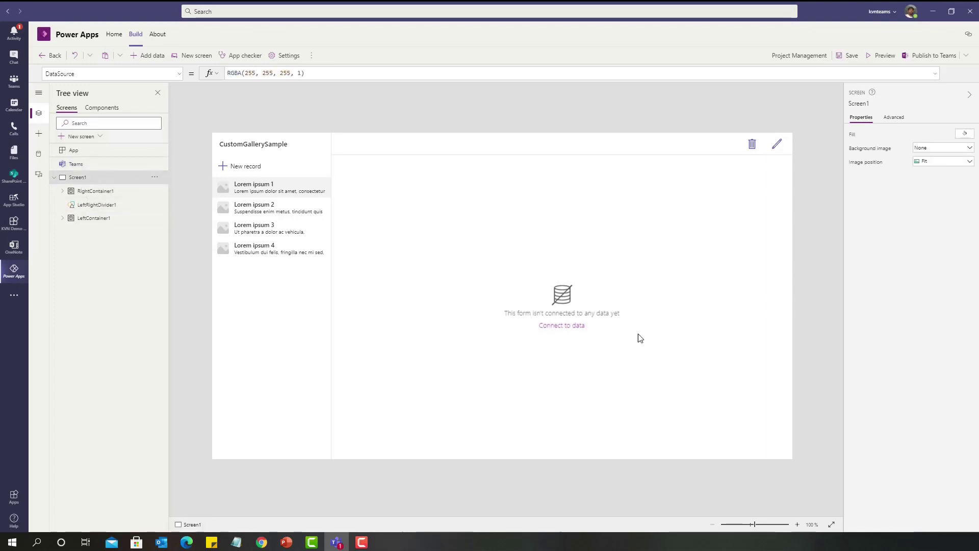
click(383, 400)
click(62, 273)
click(97, 284)
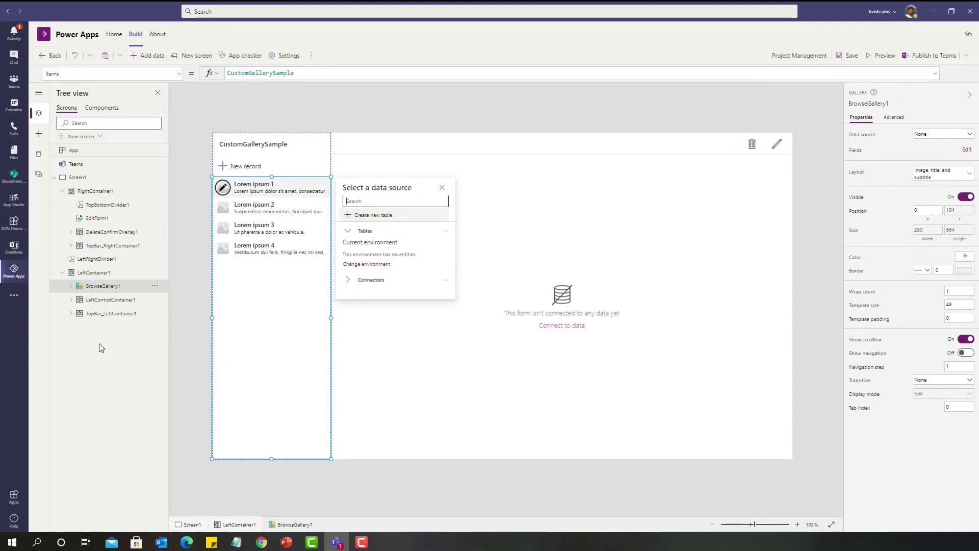
Create a new table named 'Project Details' from the Data panel
click(37, 155)
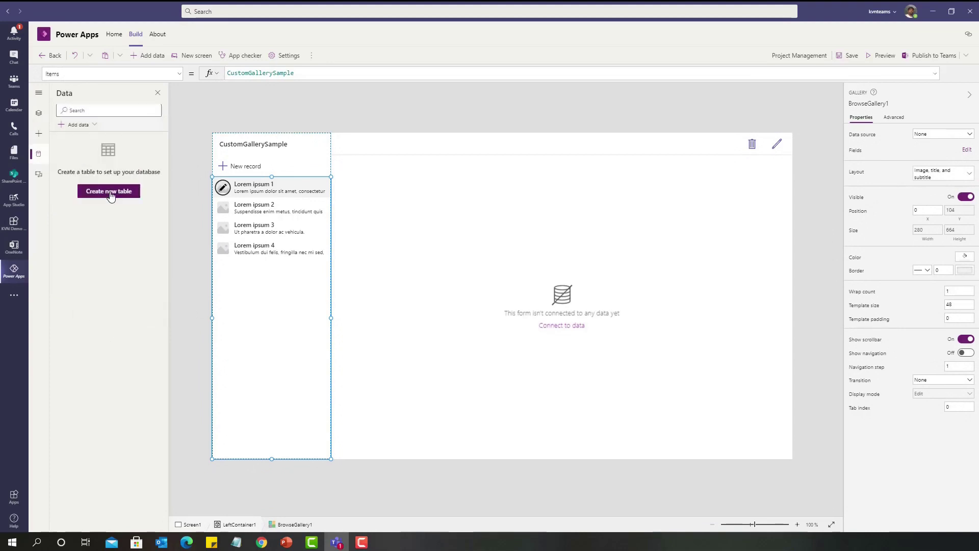
click(111, 196)
text(Project Details)
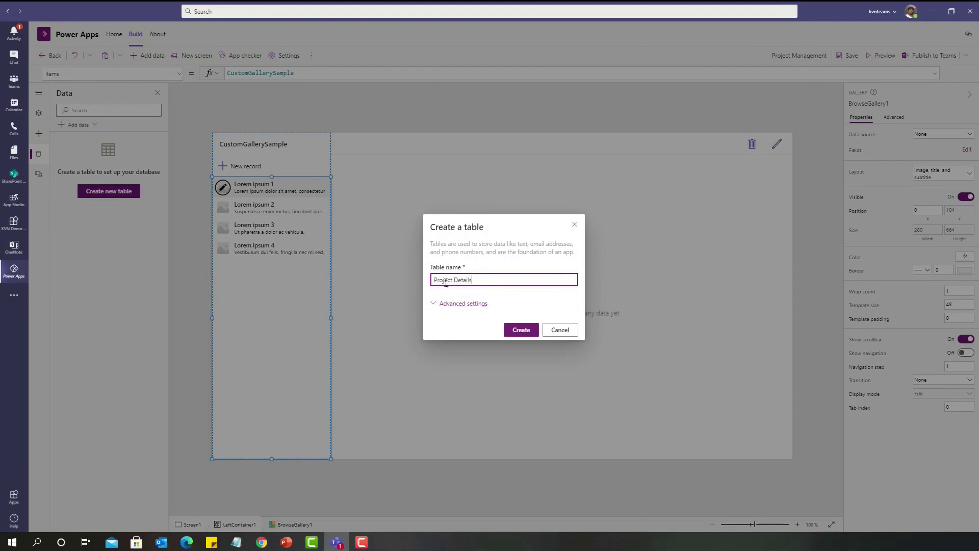
click(521, 331)
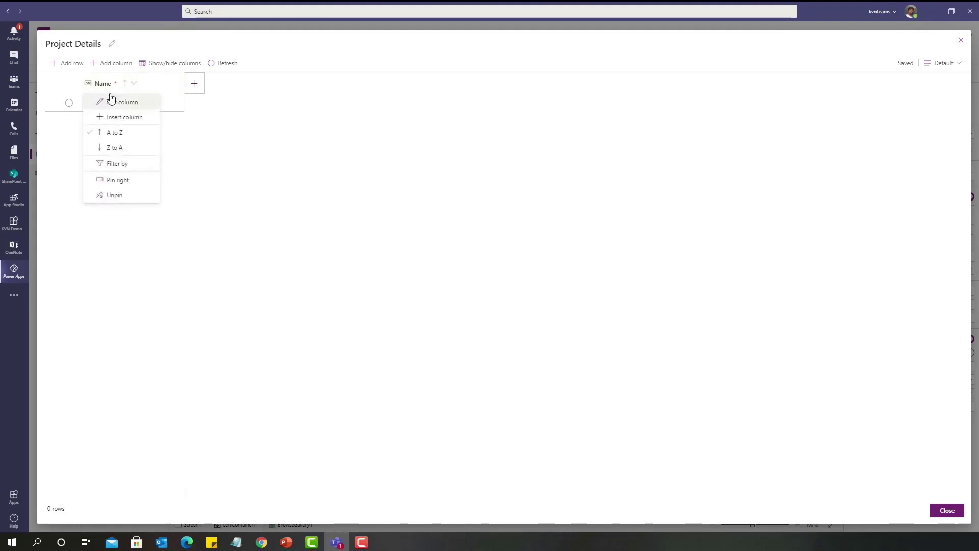
Rename the Name column to 'Project Name'
click(123, 102)
text(Project)
click(150, 227)
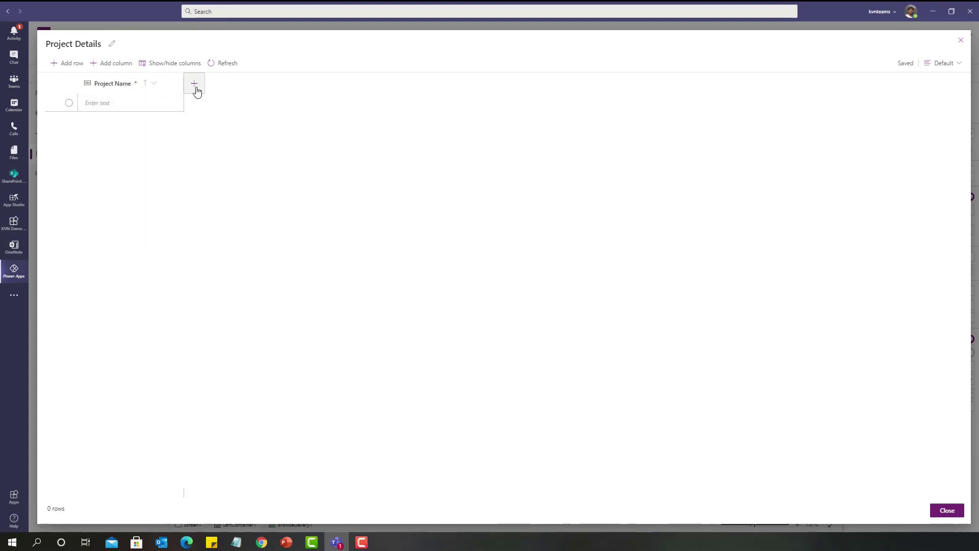
Add a Start Date column with the Date data type
click(194, 84)
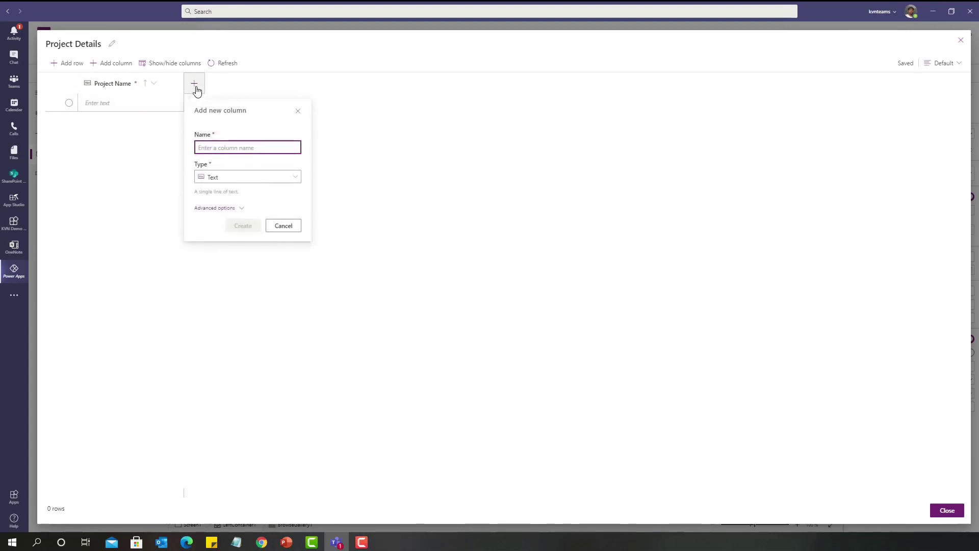
text(Start Date)
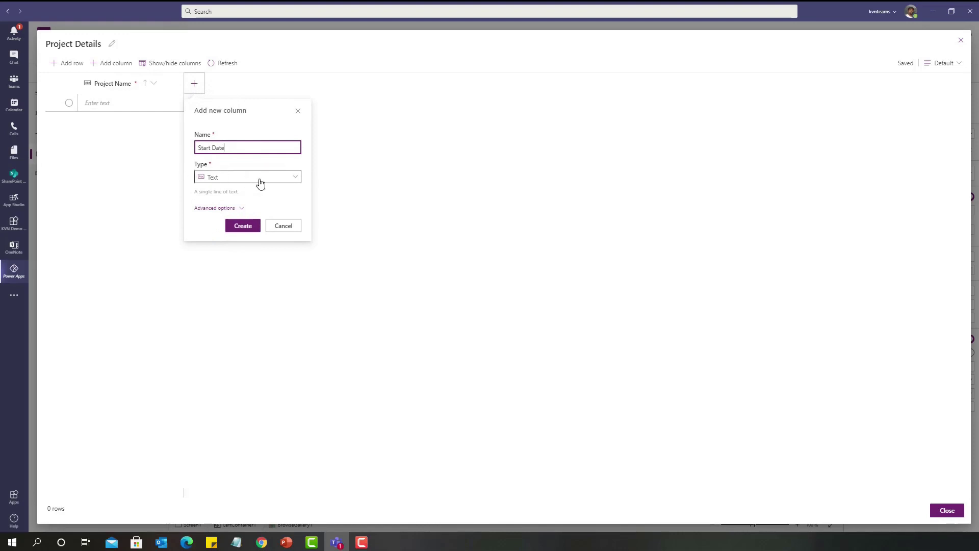
click(260, 183)
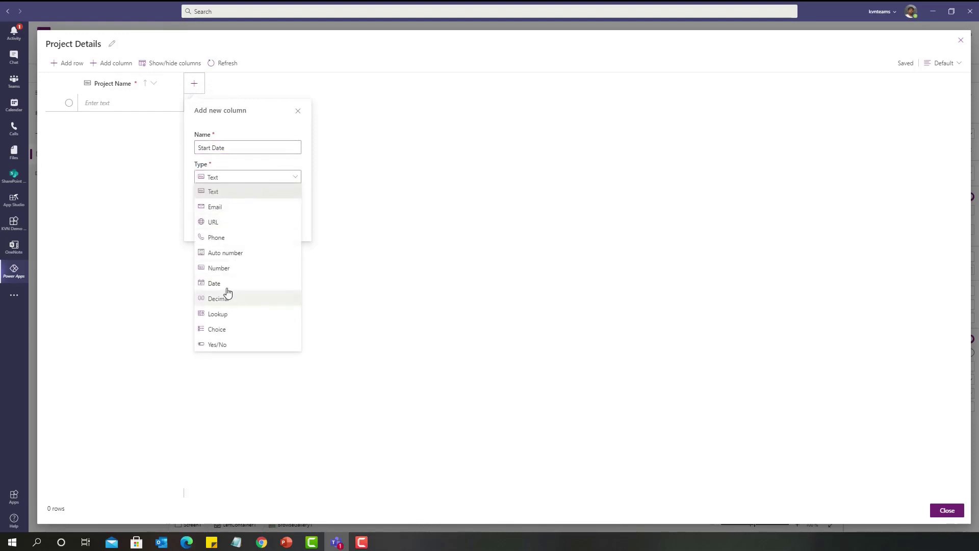
click(225, 285)
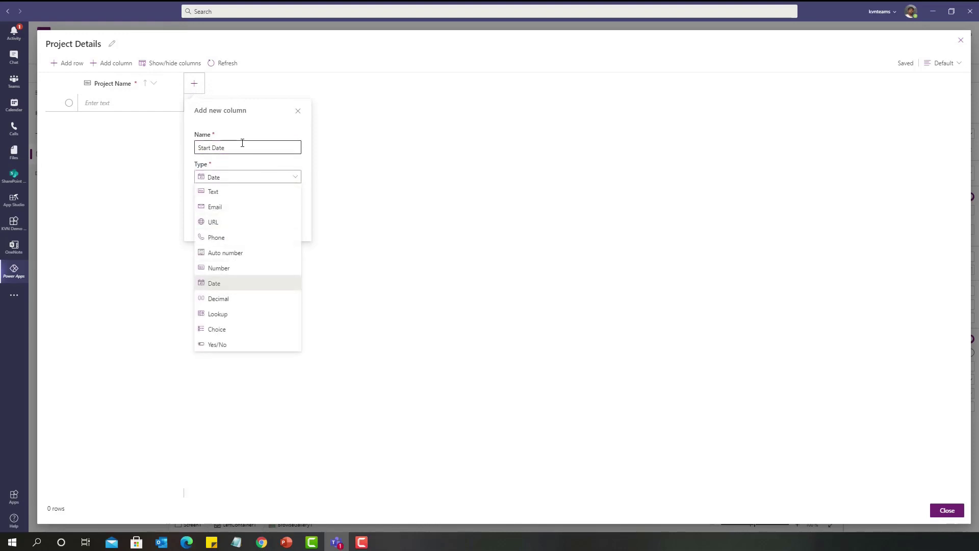
click(230, 175)
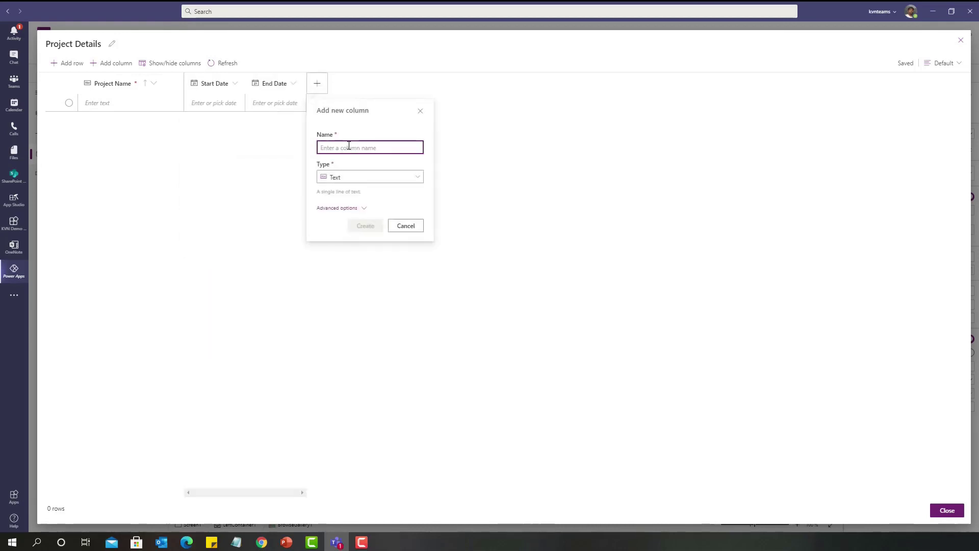
Add a Status choice column with options Active and Closed
text(Status)
click(372, 178)
click(357, 306)
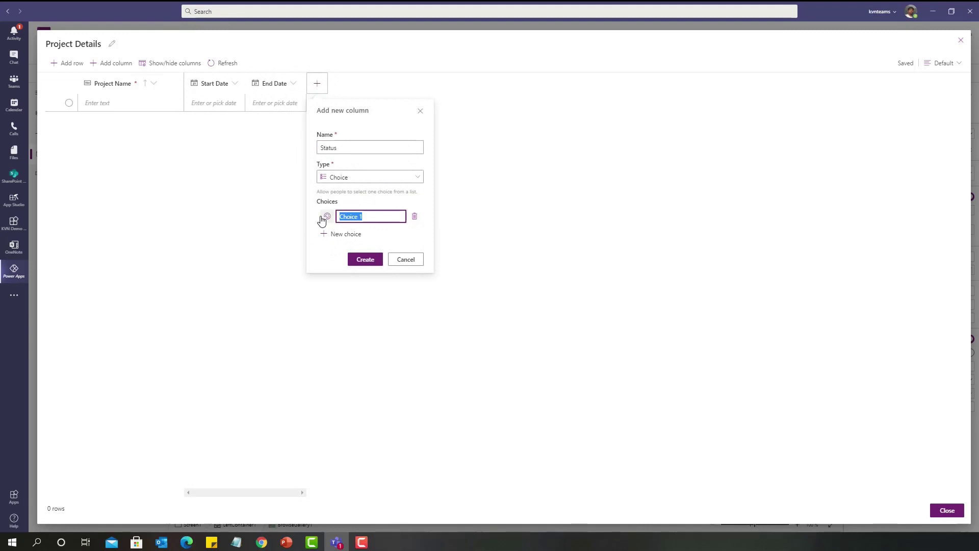
text(Active)
click(346, 234)
text(Closed)
click(365, 277)
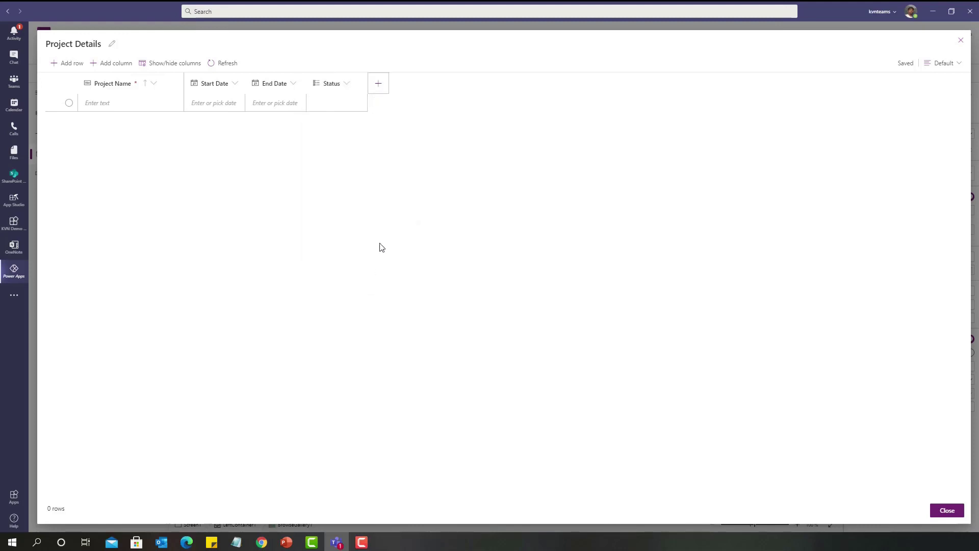
Discard the unfinished 'Project description' column and close the table editor
click(381, 89)
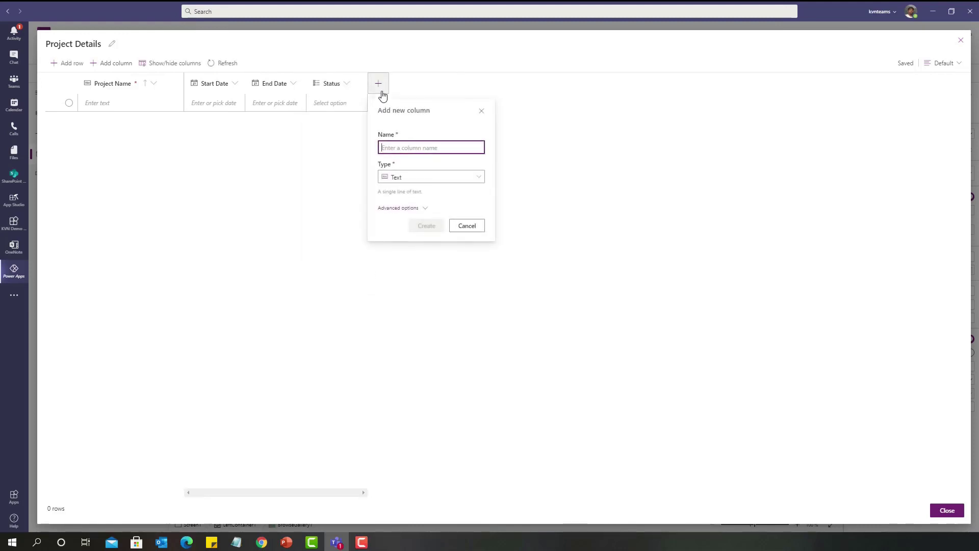
text(Project d)
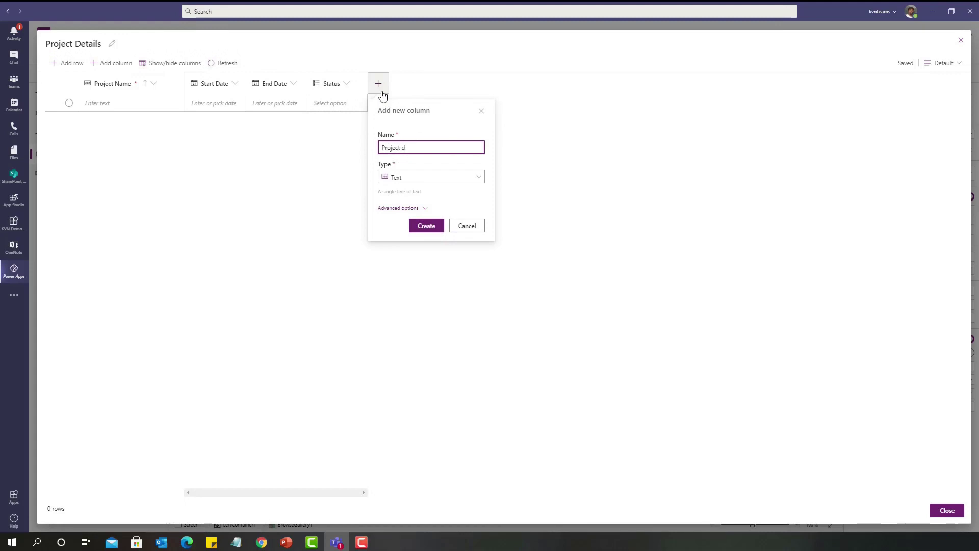
text(escription)
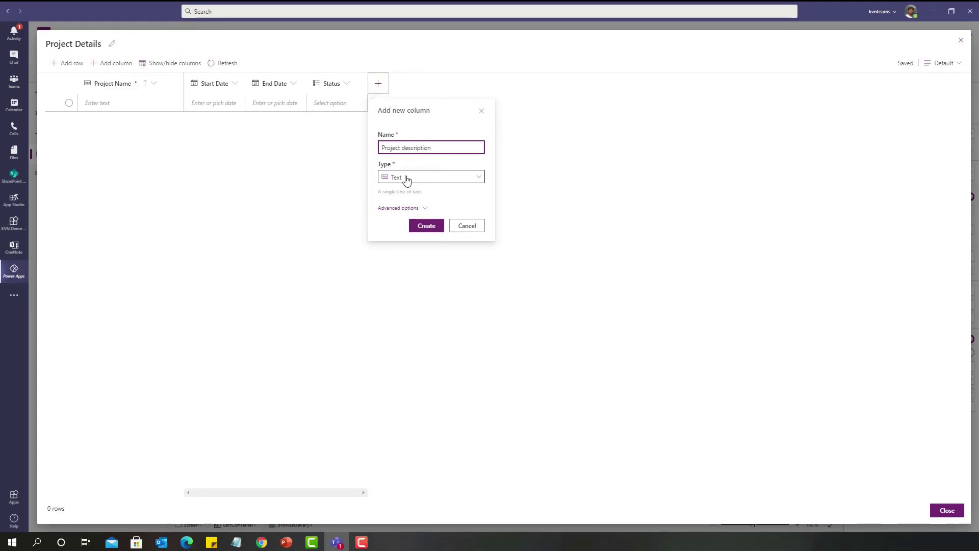
click(430, 183)
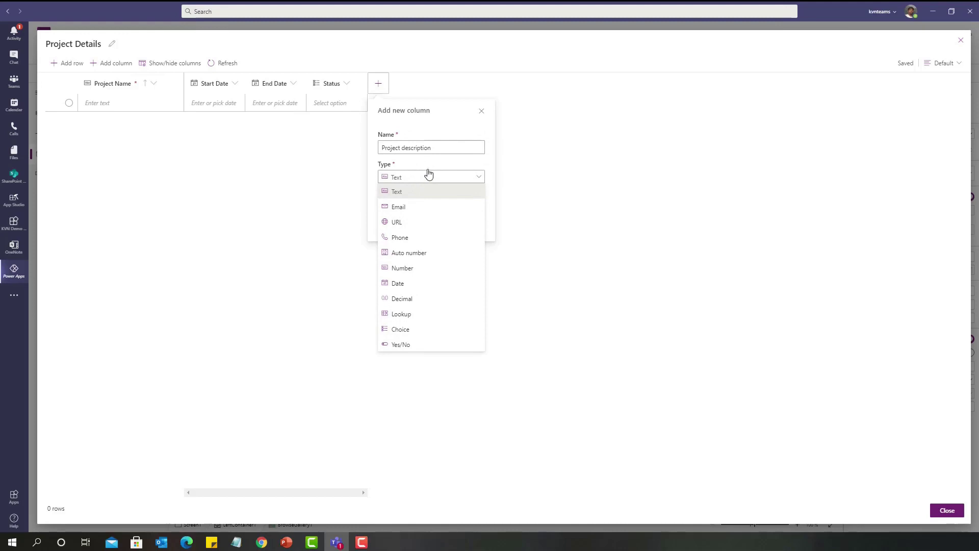
click(569, 289)
click(529, 295)
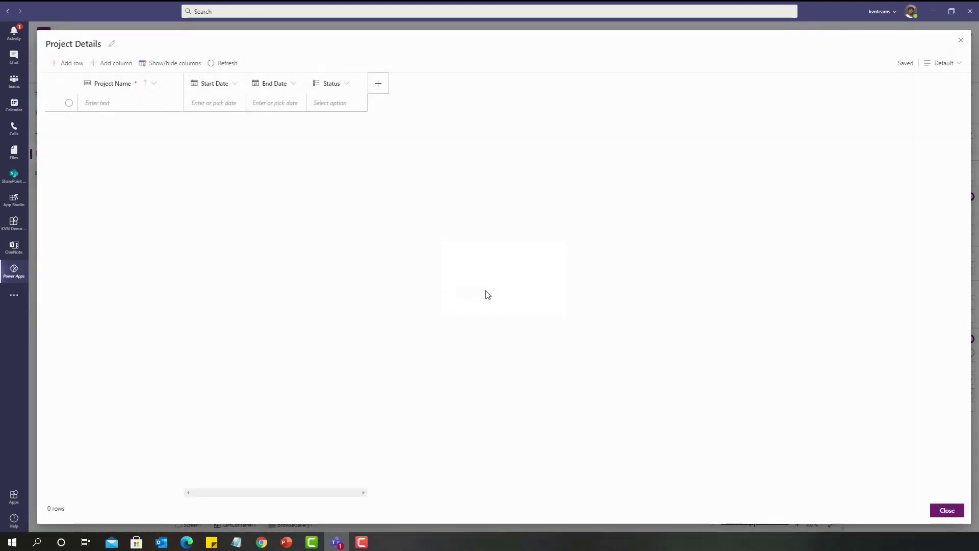
click(947, 511)
Open the Project Details table from the team's Build tab table list
click(136, 34)
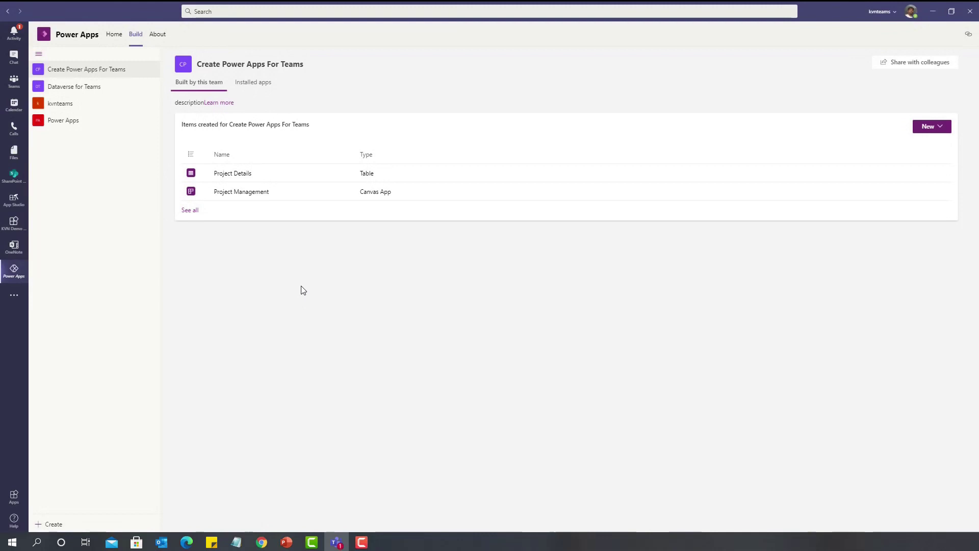
click(190, 210)
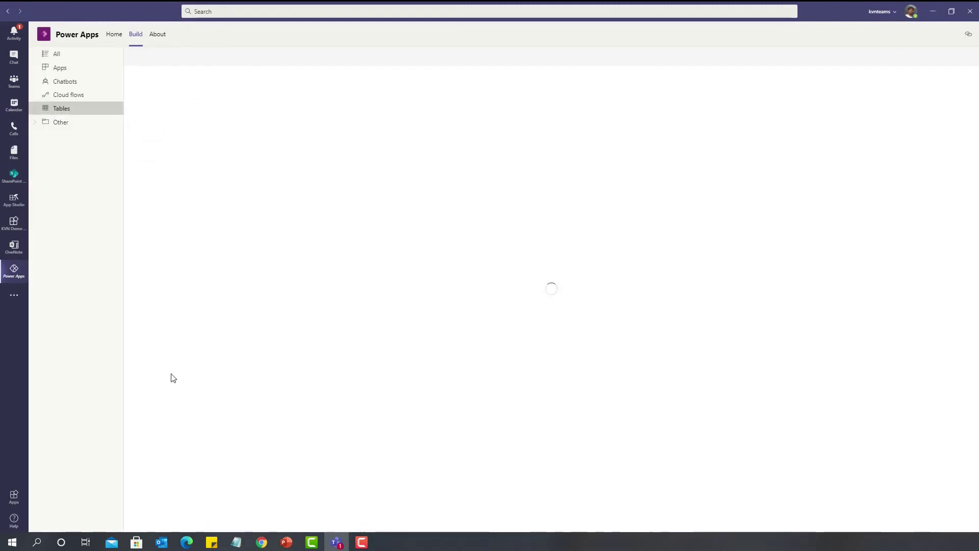
click(157, 134)
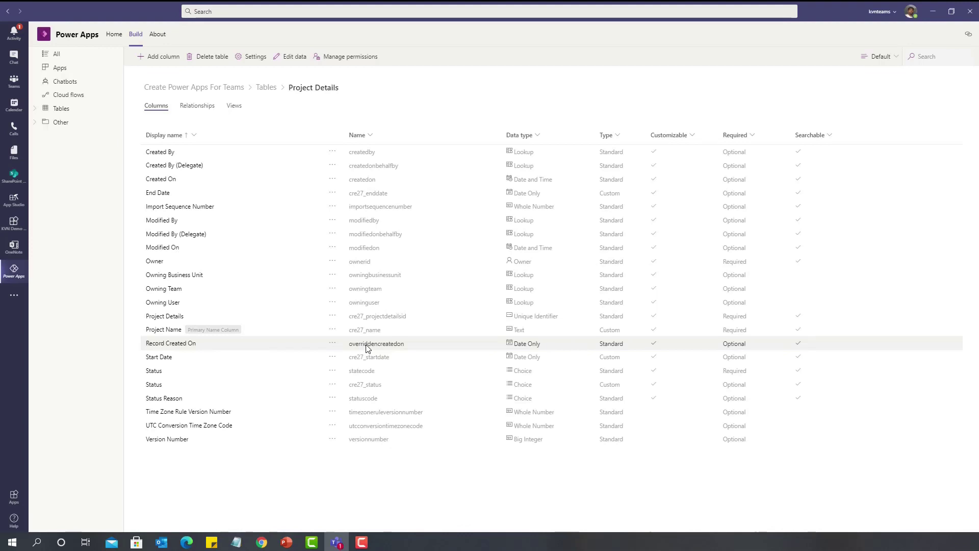
Add a Multiline Text column named 'Project description' to the Project Details table
click(158, 56)
click(862, 60)
text(Project description)
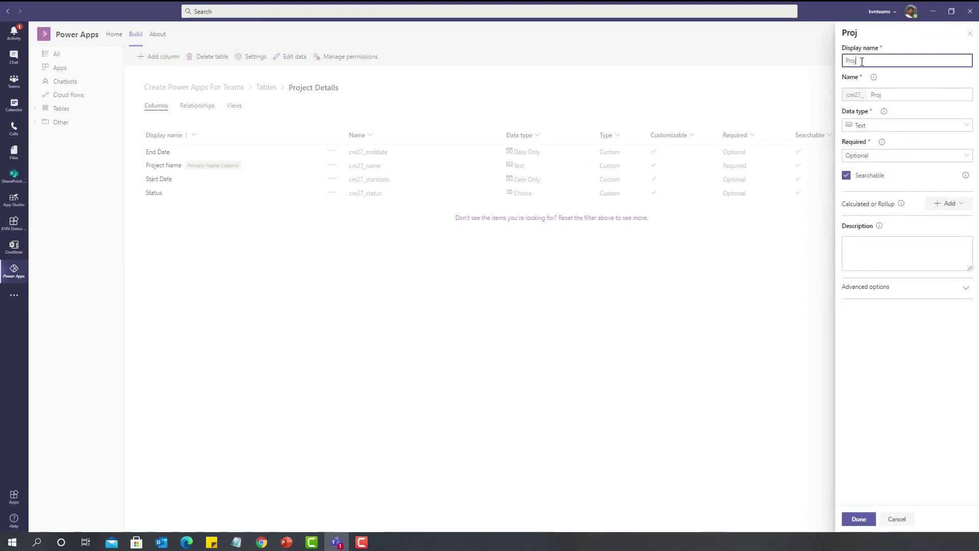
click(882, 126)
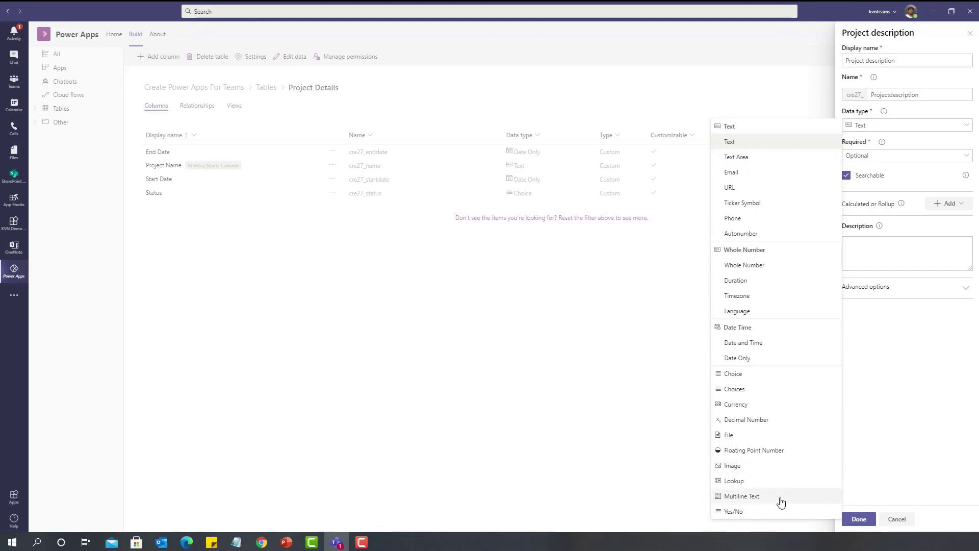
click(744, 496)
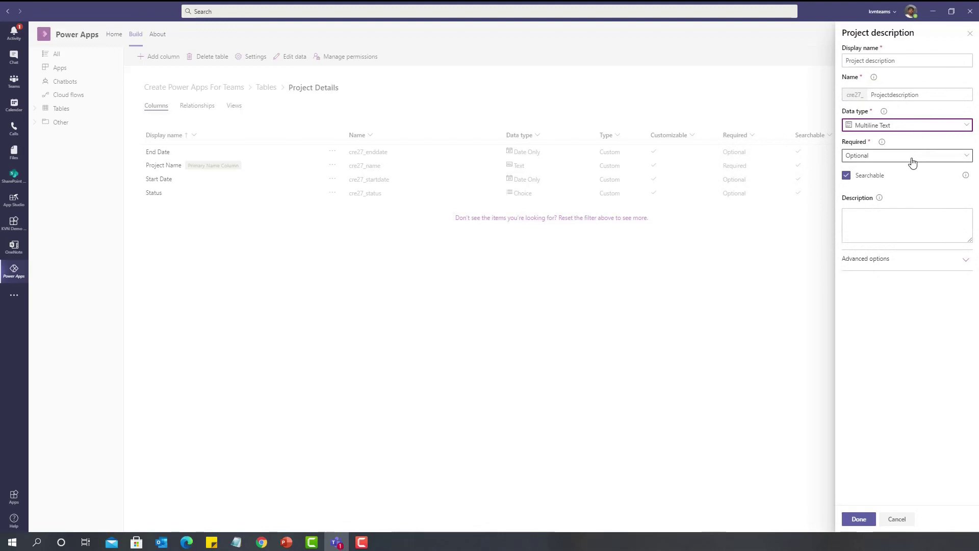
click(857, 518)
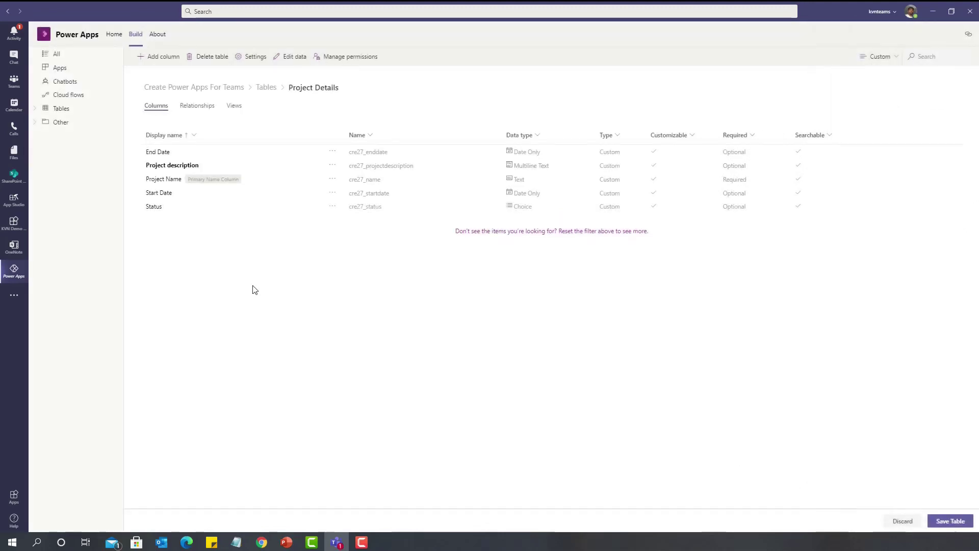
click(199, 106)
Start a many-to-one relationship to the User table, cancel it, and return to Columns
click(190, 57)
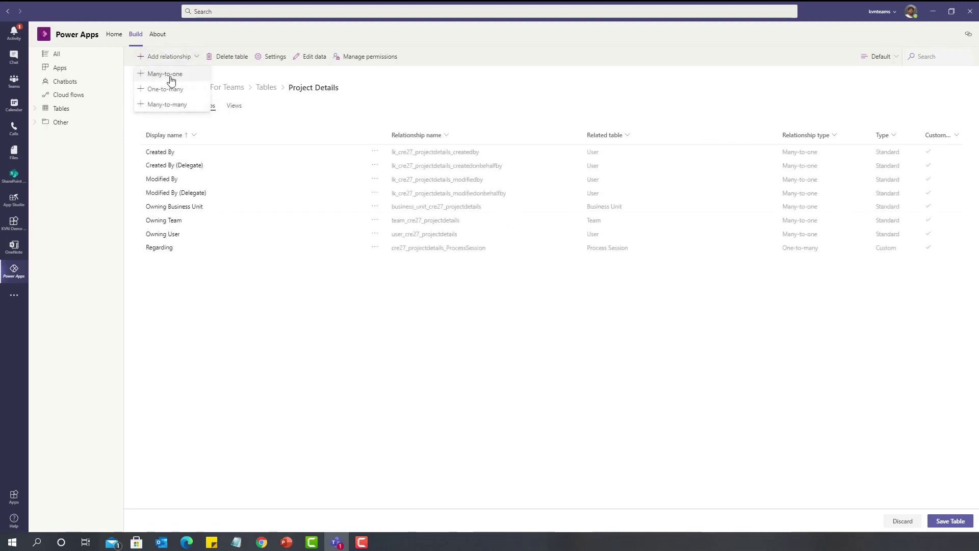
click(158, 77)
click(873, 97)
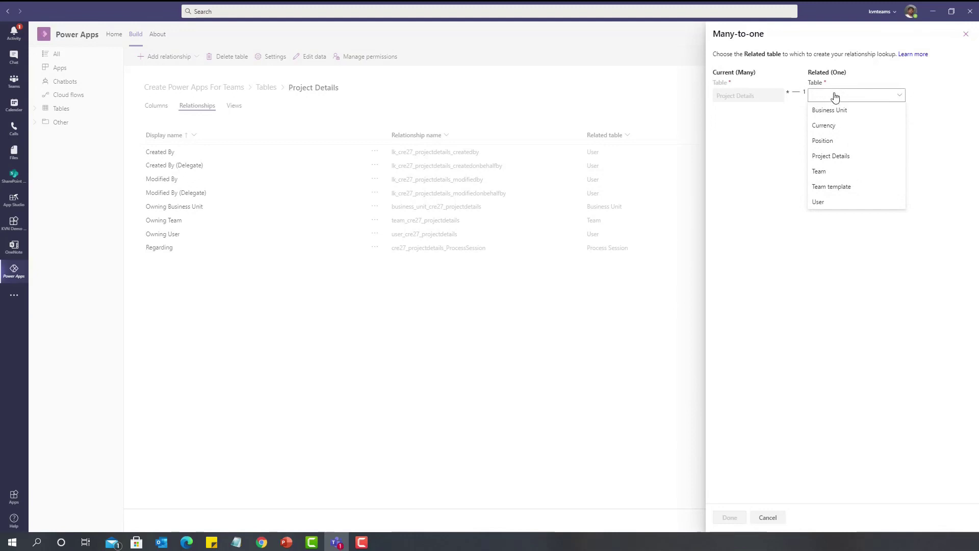
click(820, 202)
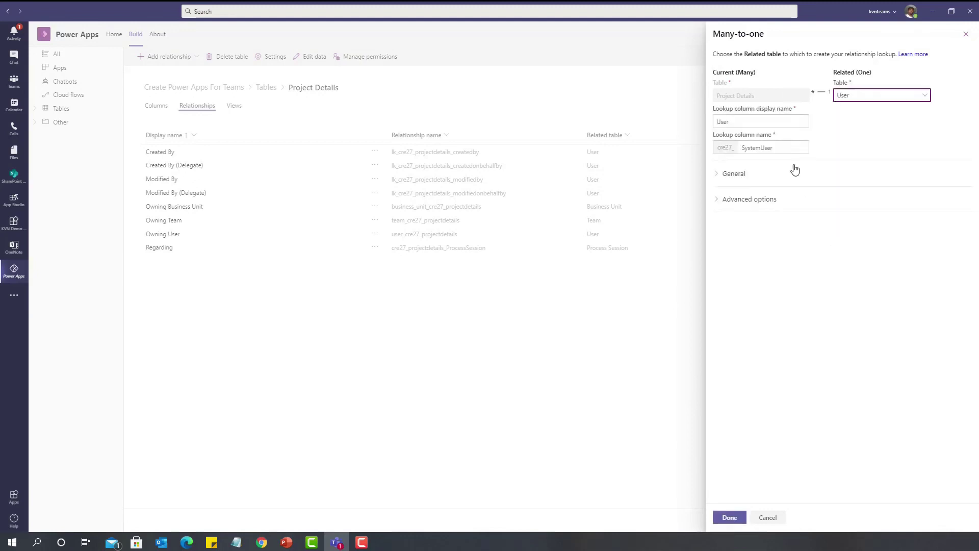
text(mana)
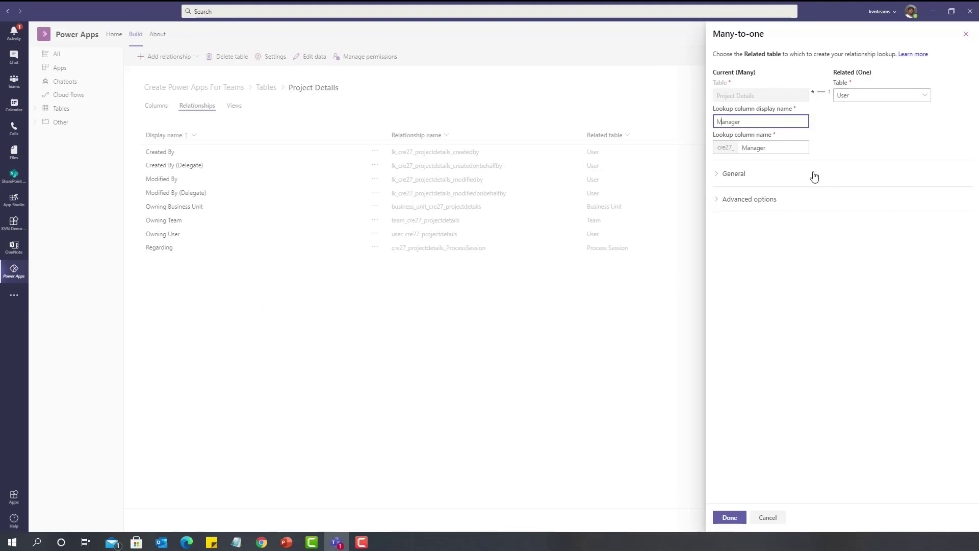
drag(715, 34, 764, 34)
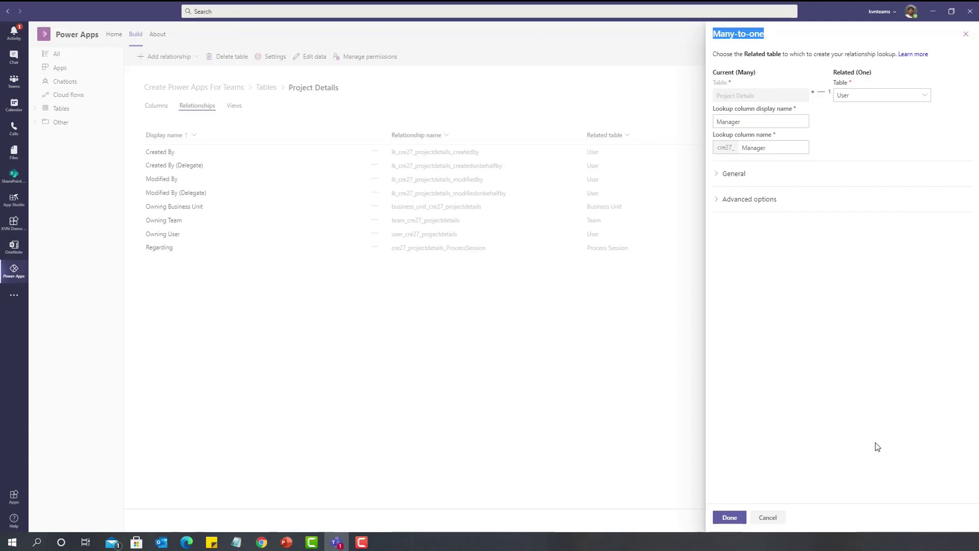
click(768, 518)
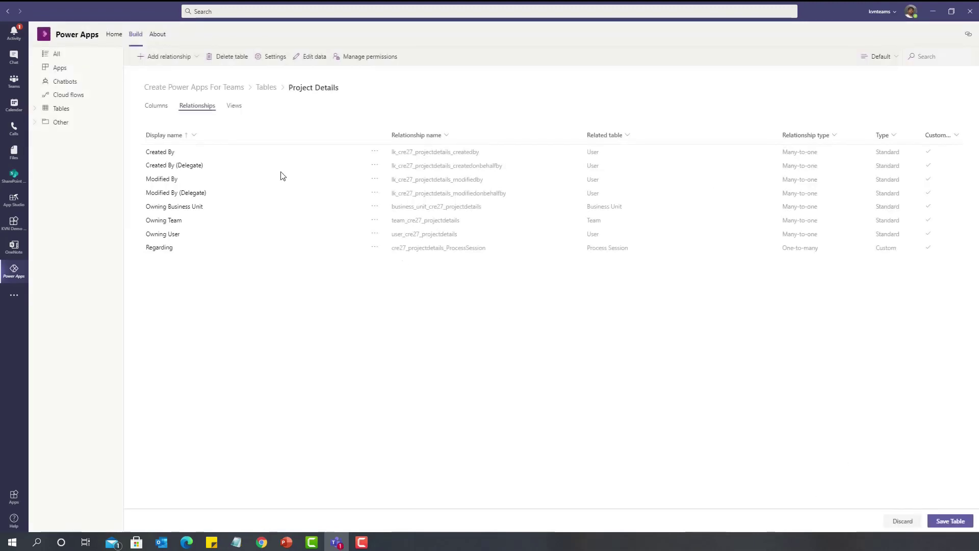
click(156, 105)
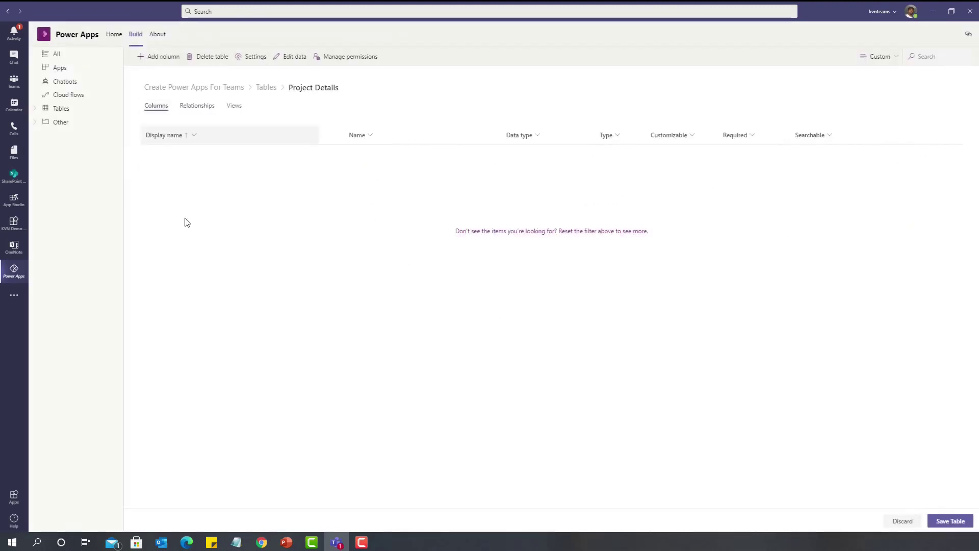
Add a 'Project Manager' Lookup column whose related table is User
click(163, 56)
click(875, 60)
text(Project Manager)
click(893, 125)
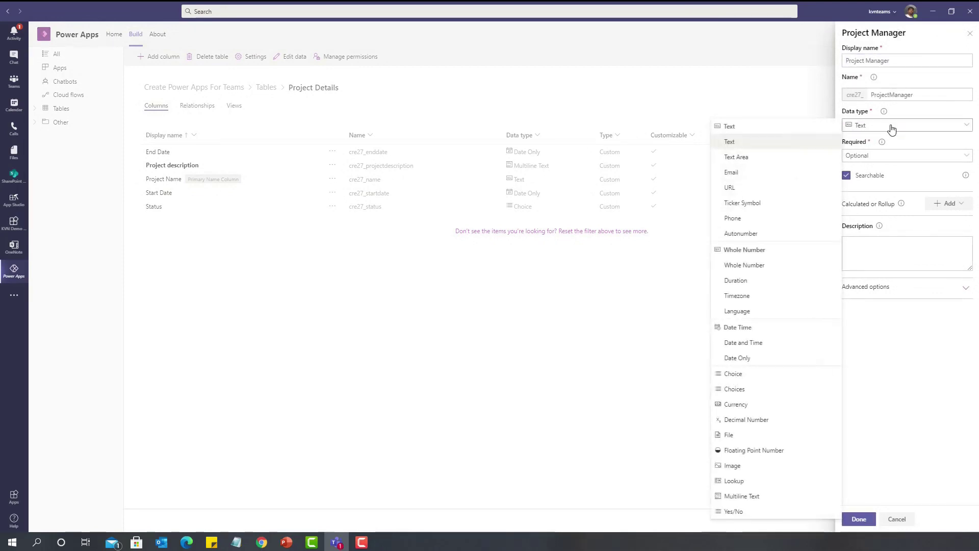
click(737, 486)
click(855, 153)
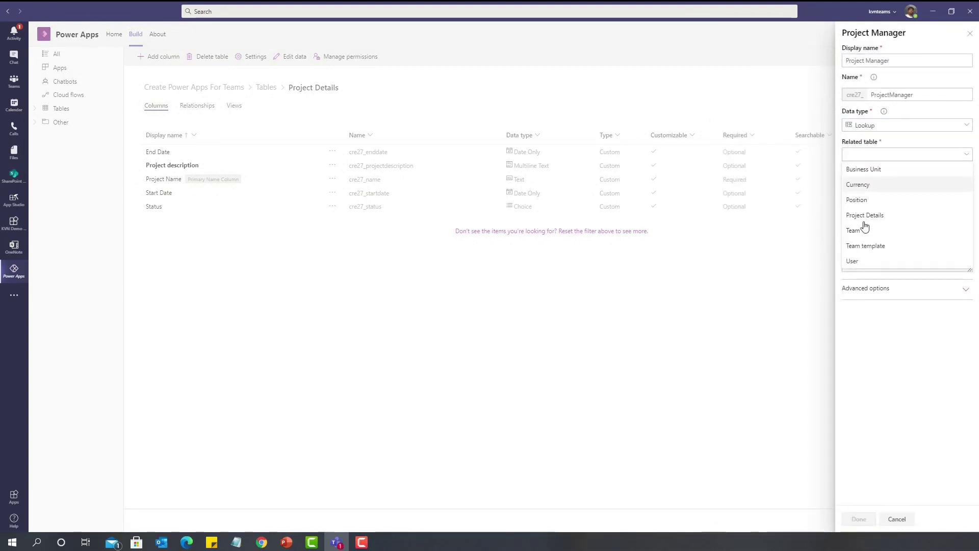
click(860, 263)
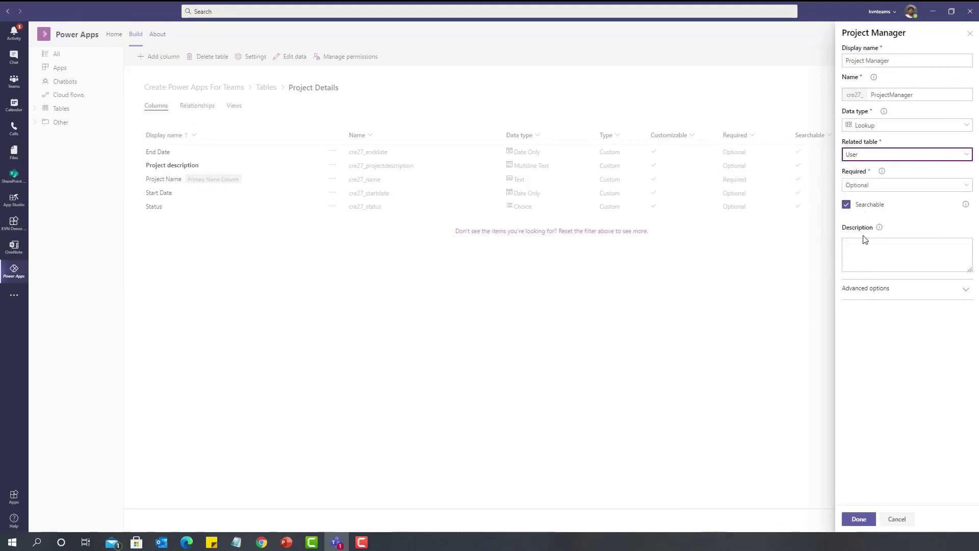
click(864, 522)
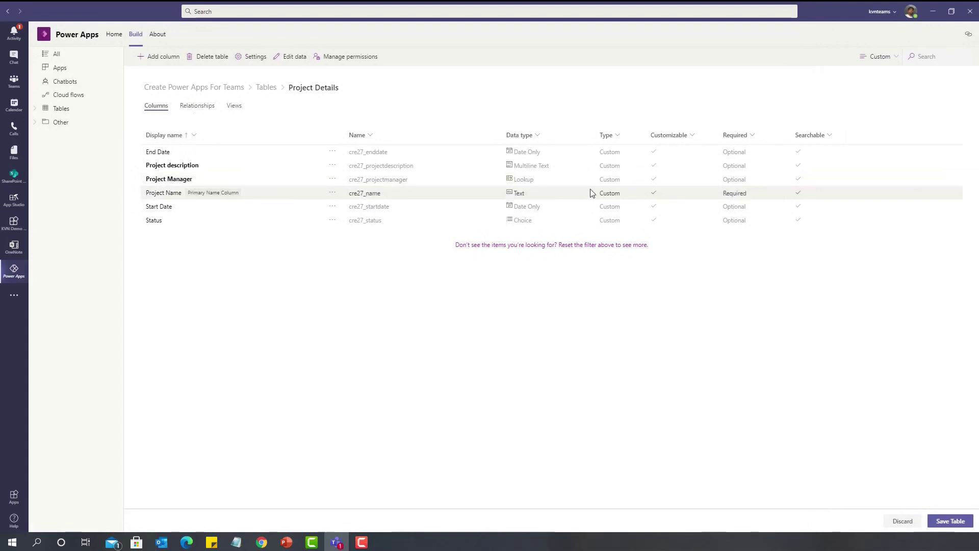
Check the new Project Manager relationship to User, then save the Project Details table
double_click(521, 180)
click(198, 106)
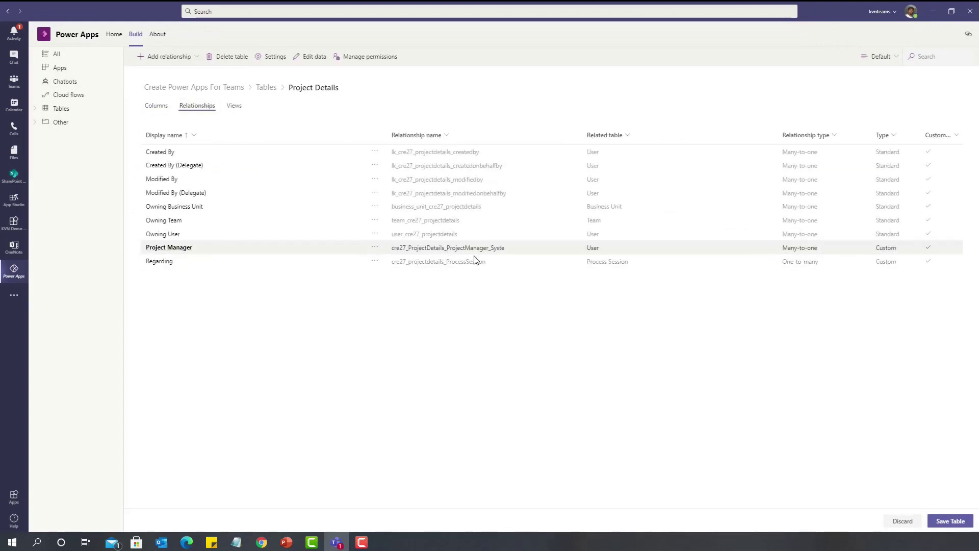
click(591, 248)
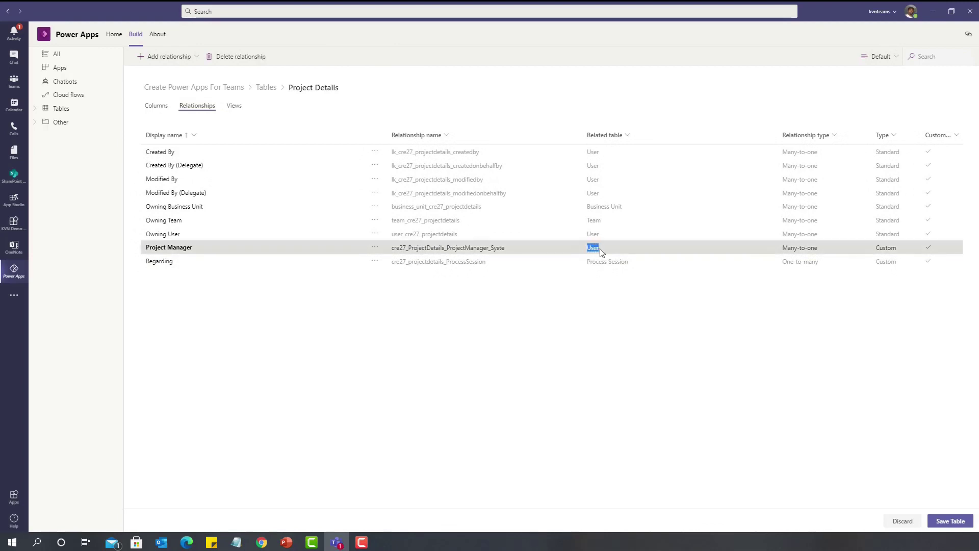
click(601, 304)
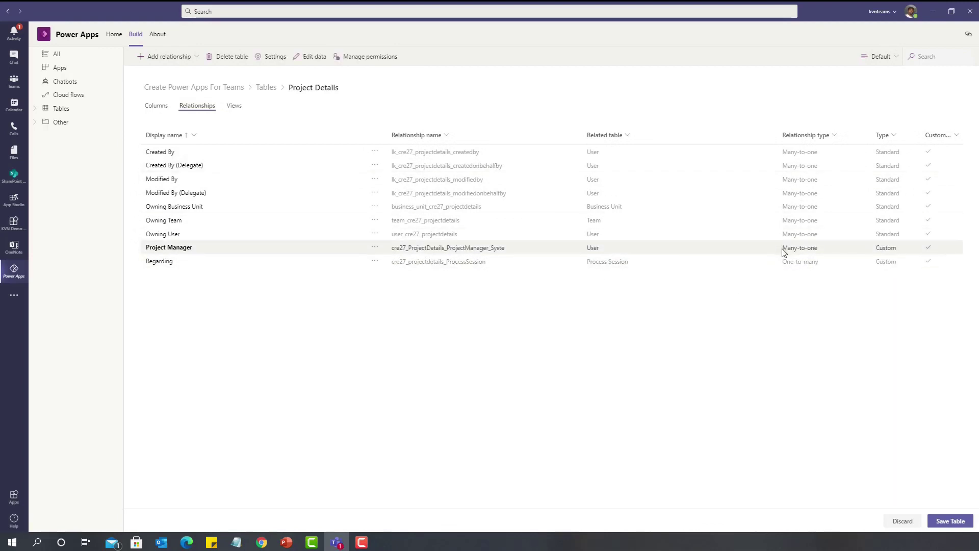
click(951, 522)
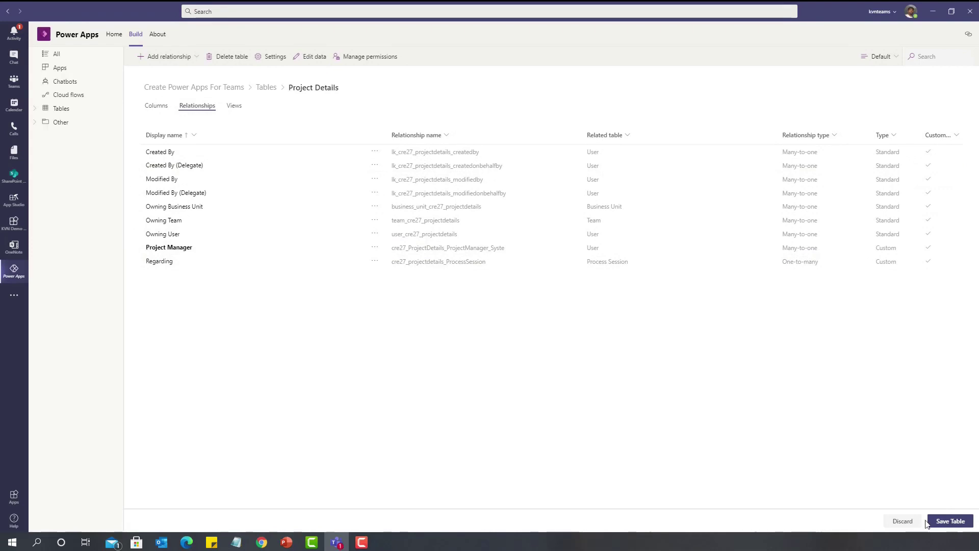
Open the CustomGallerySample app and bind both the gallery and EditForm1 to Project Details
click(73, 73)
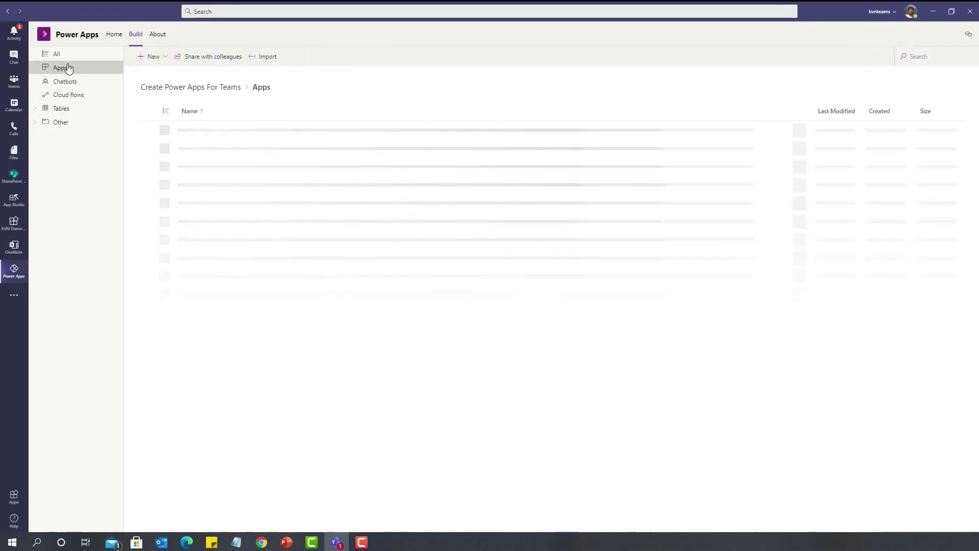
click(213, 132)
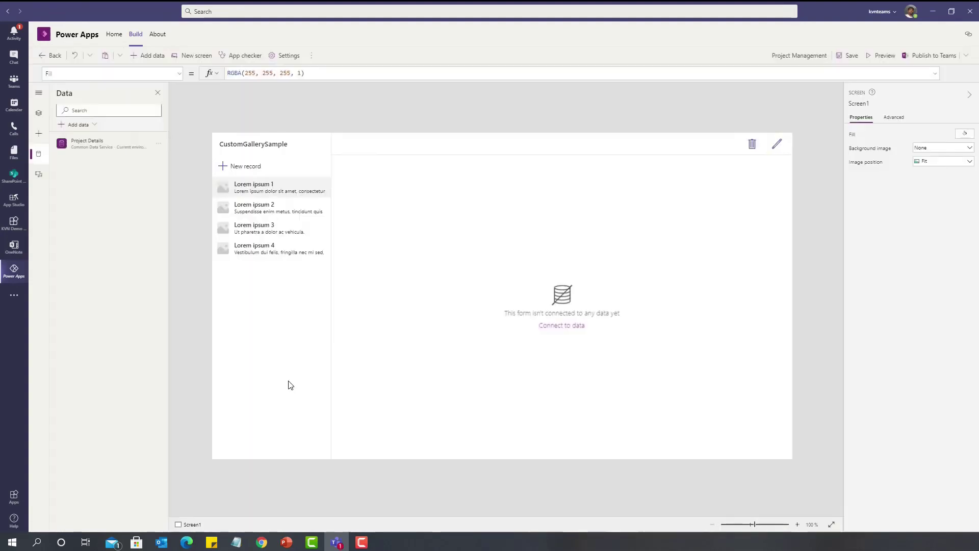
click(284, 368)
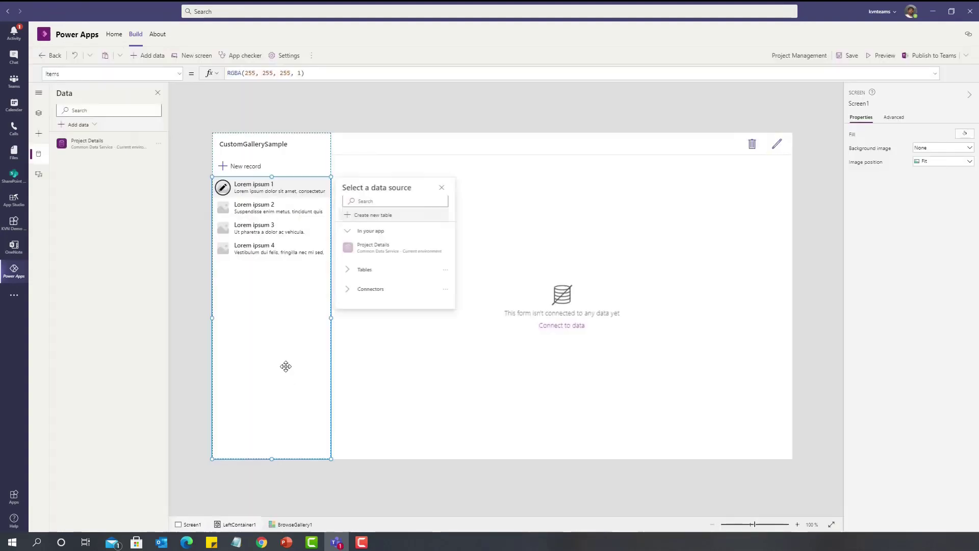
click(377, 254)
click(466, 306)
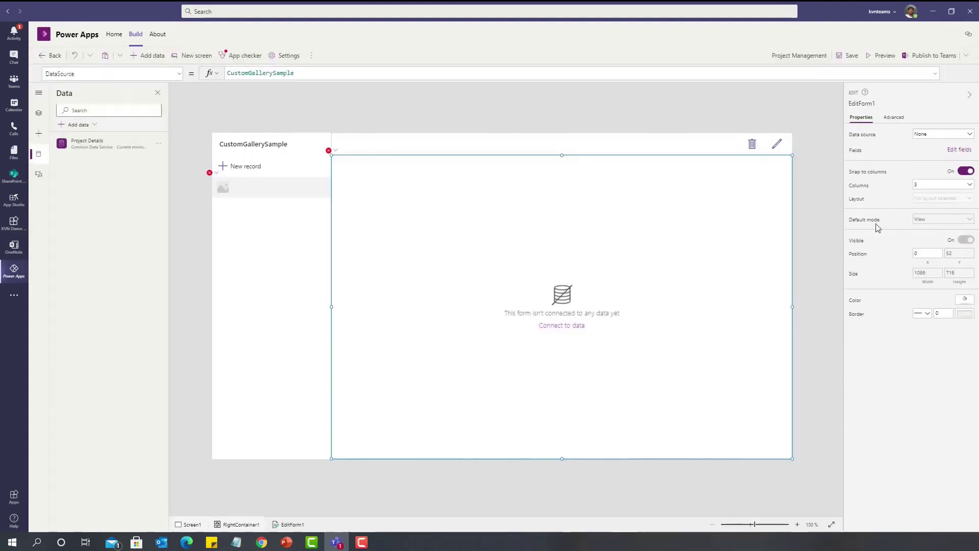
click(944, 133)
click(898, 196)
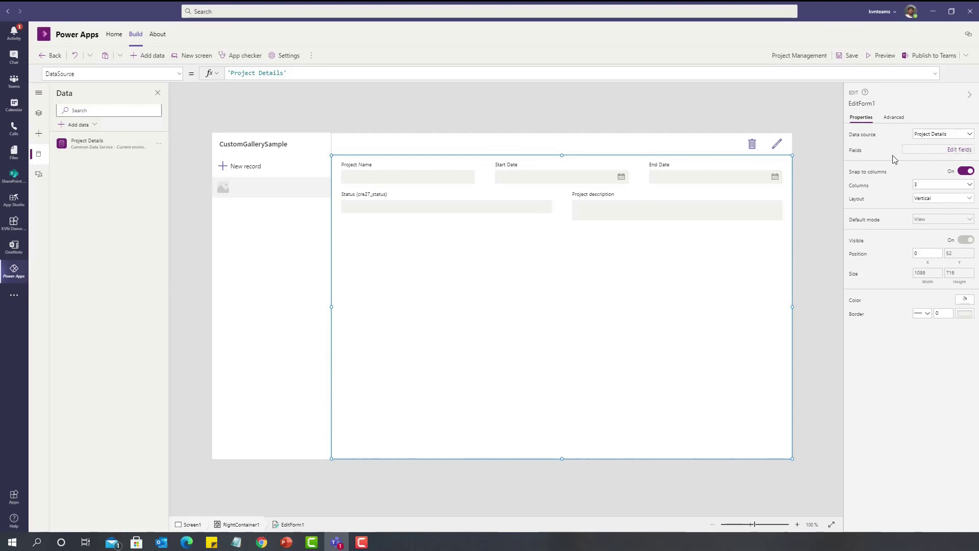
Add the Project Manager field to the edit form
click(942, 154)
click(754, 113)
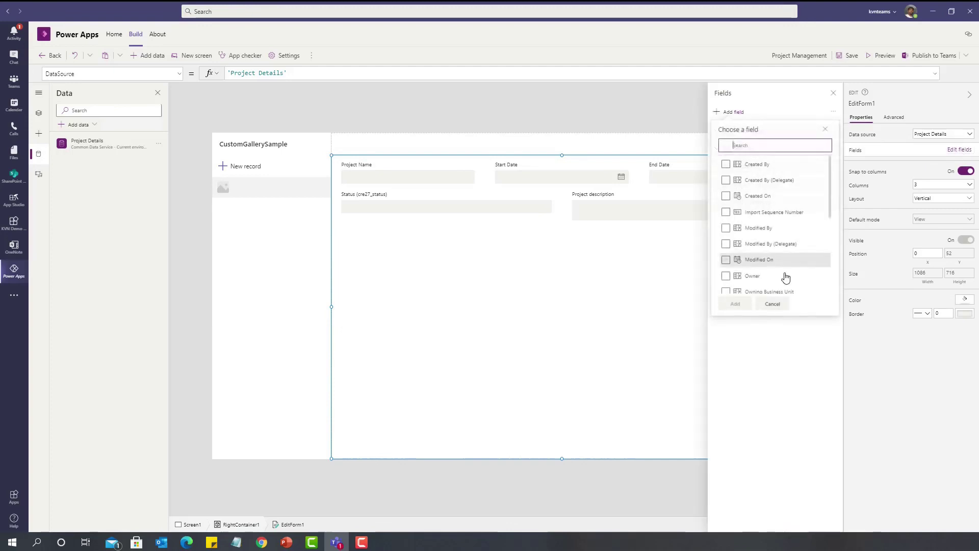
scroll(754, 184, down, 5)
click(726, 203)
click(736, 304)
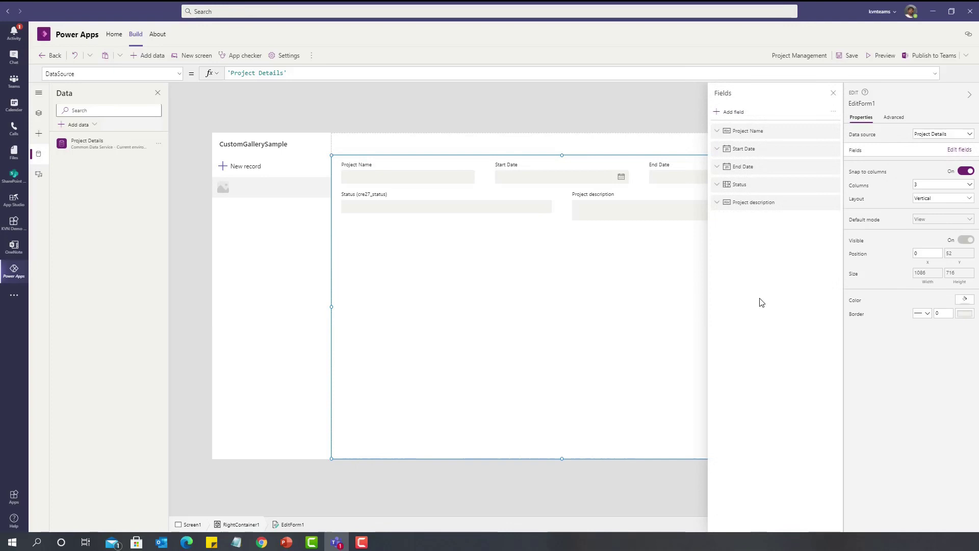
click(683, 210)
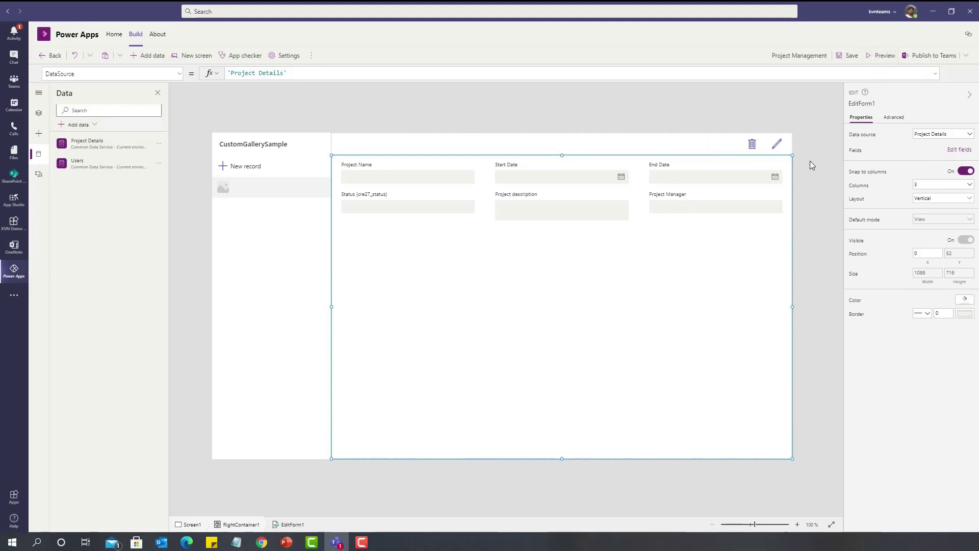
Preview the app and start a new record named 'Automate the travel details', opening the Start Date calendar
click(881, 55)
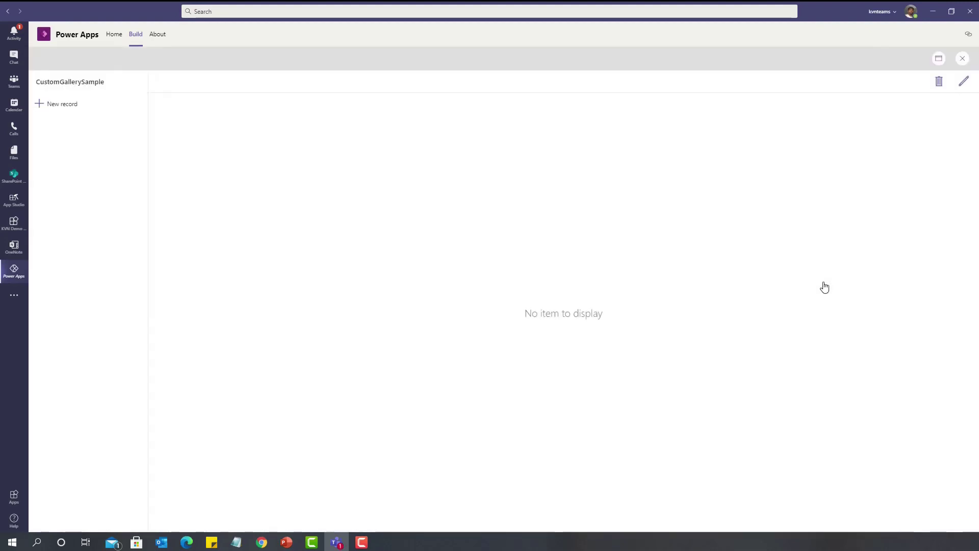
click(66, 105)
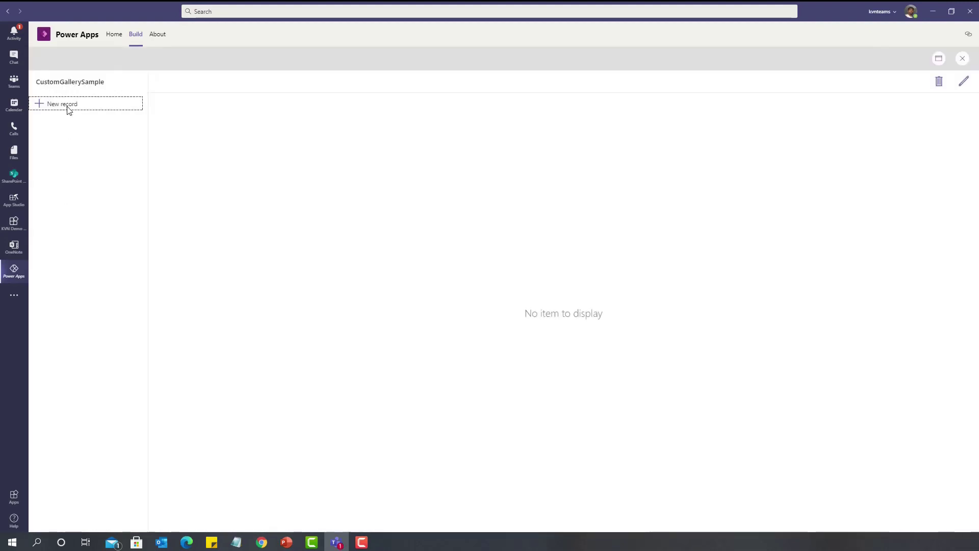
click(265, 113)
text(Automate the travel details)
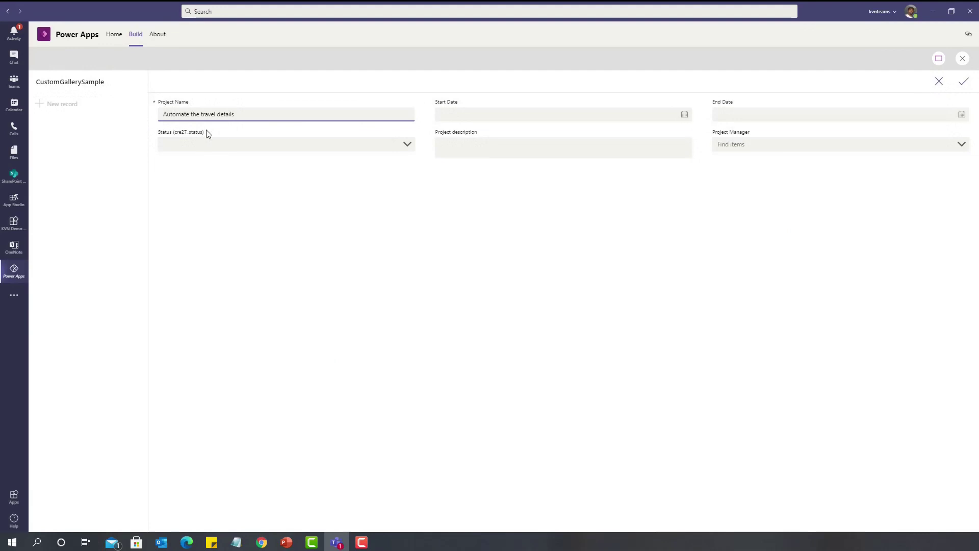
click(466, 114)
click(685, 115)
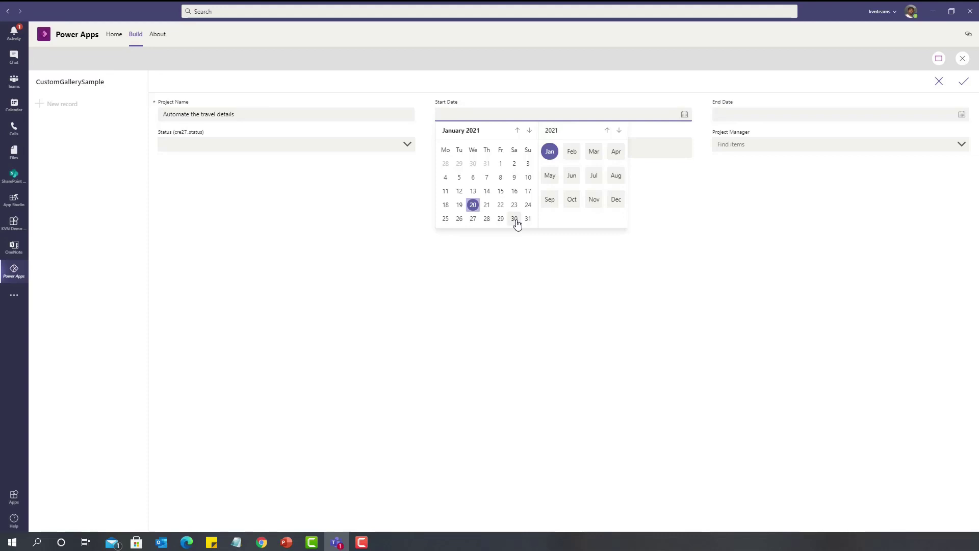
Set the start date to 1/21/2021 and the end date to 7/15/2021
click(486, 205)
click(878, 118)
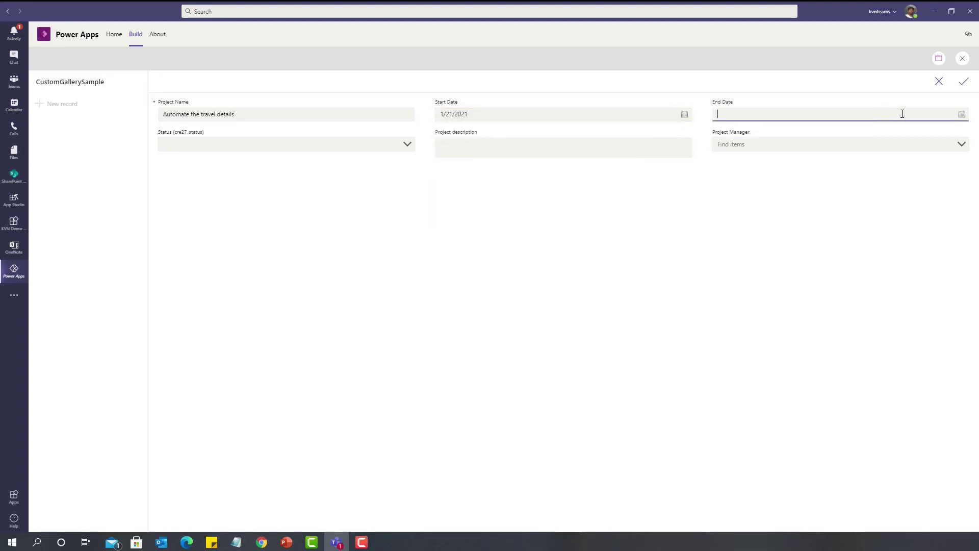
click(961, 115)
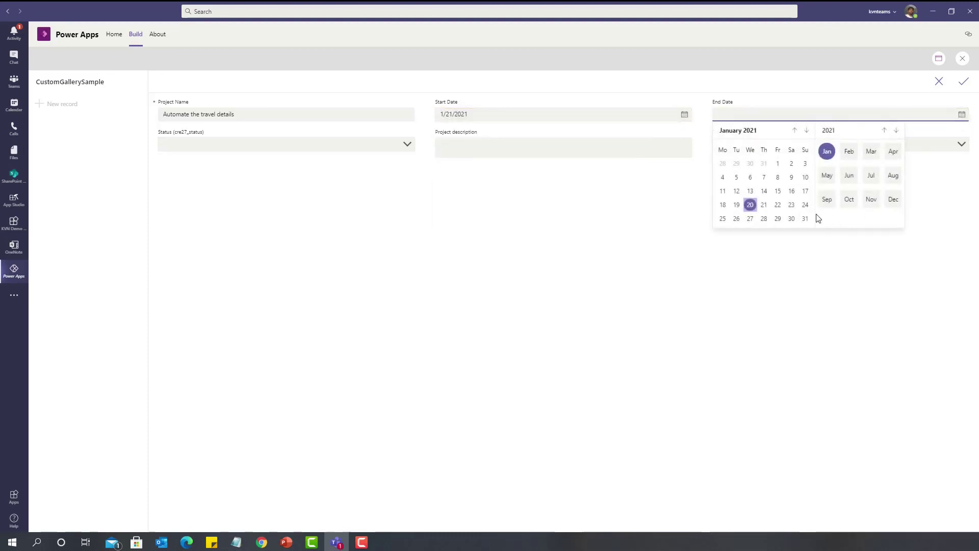
click(870, 177)
click(764, 192)
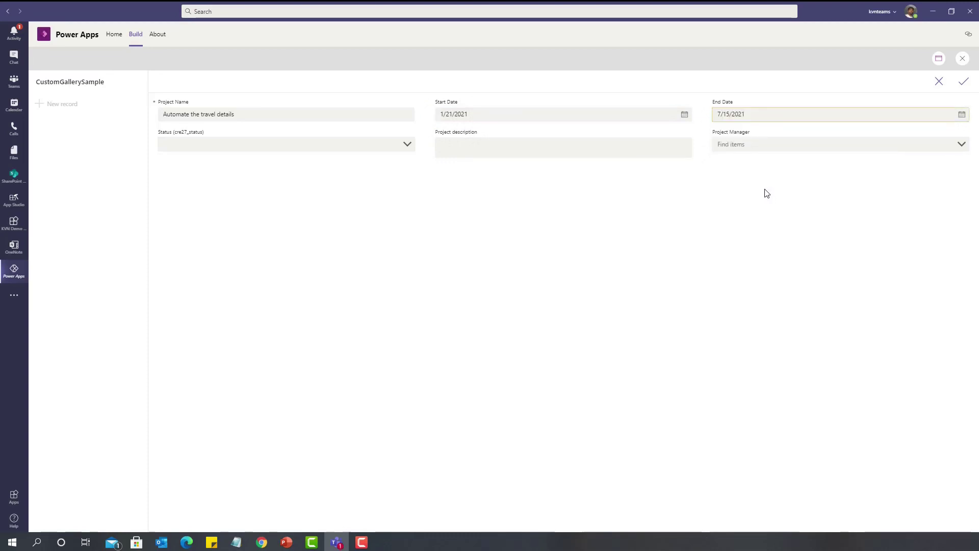
click(960, 117)
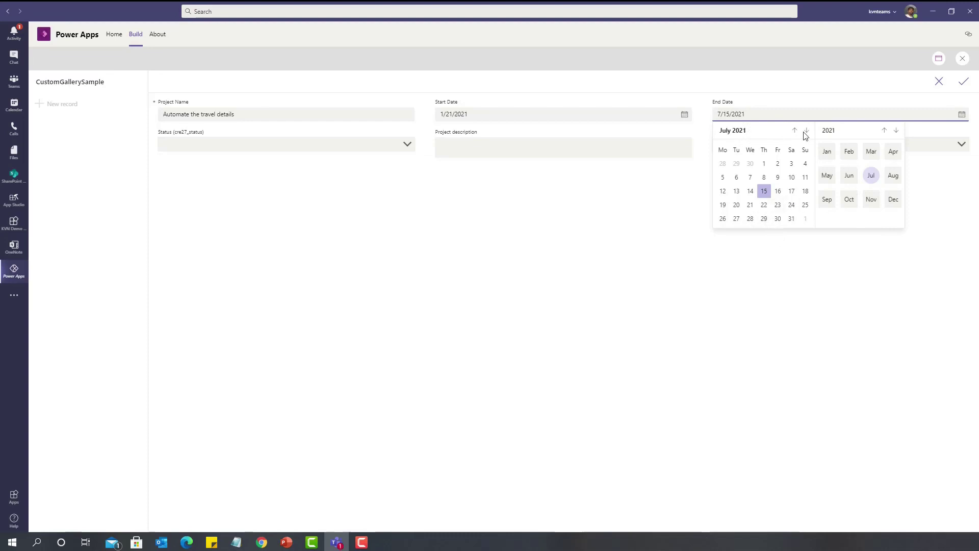
click(658, 260)
Set status Active, description 'This is to atomate the travel details in the org', a project manager, then save
click(282, 144)
click(531, 146)
text(This is to atomate the travel details in the org)
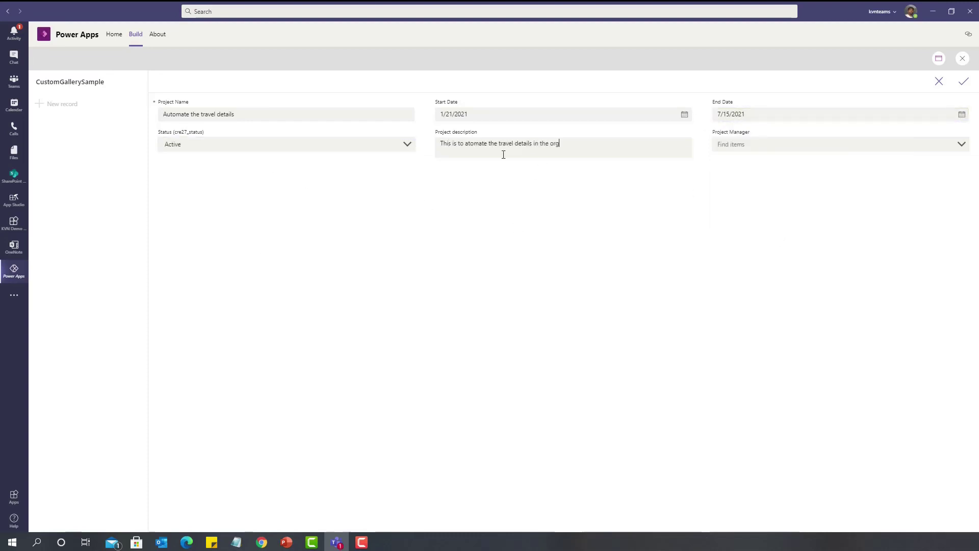
click(749, 144)
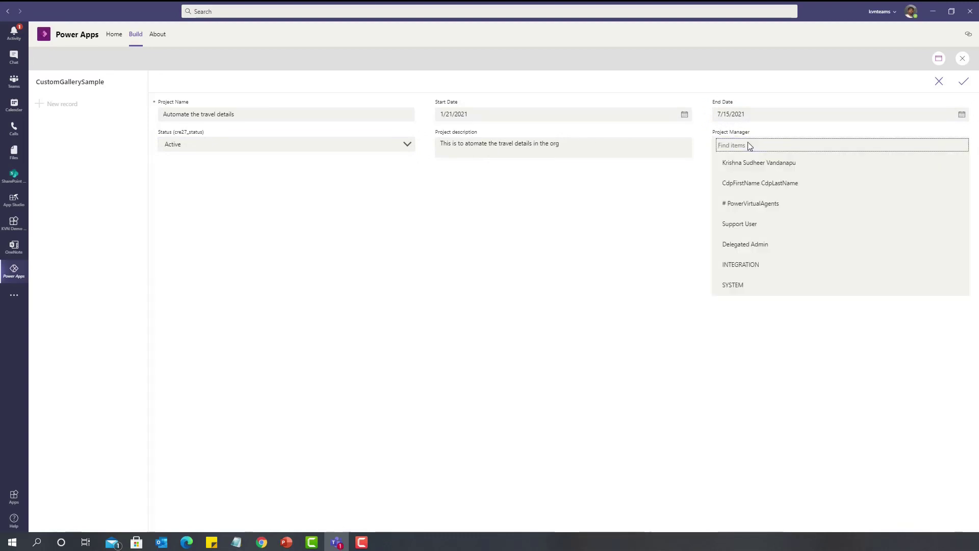
click(765, 165)
click(964, 81)
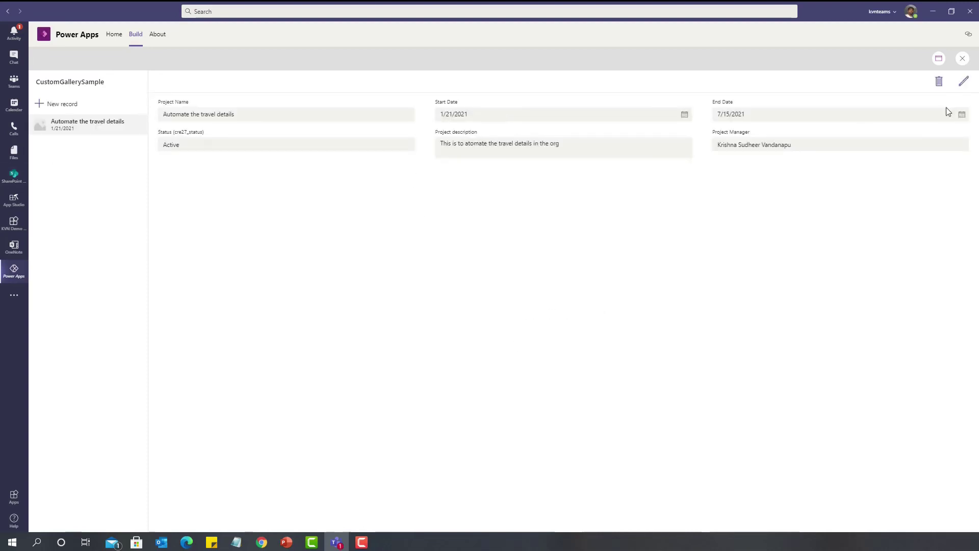
click(962, 58)
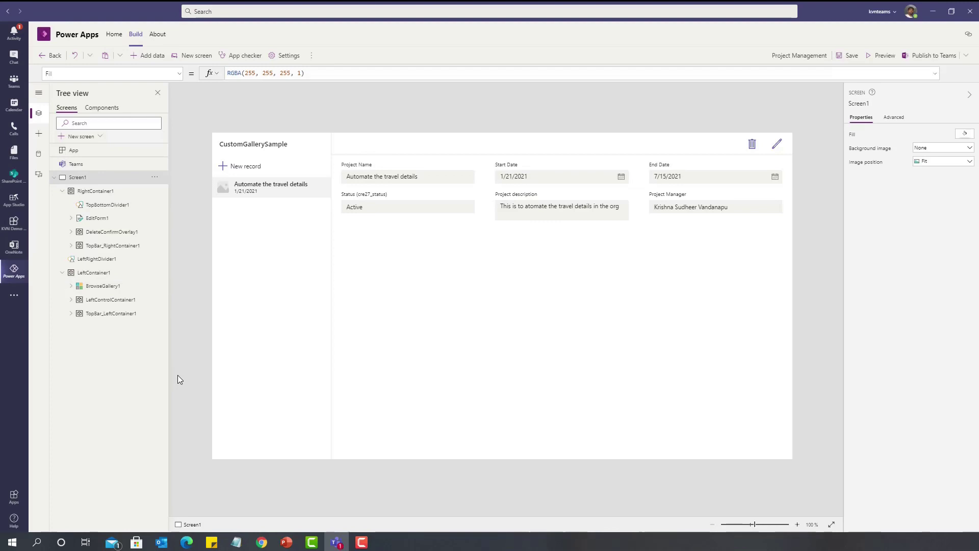
Insert a Rectangle shape as a full-width top bar on Screen1, then select RightContainer1
click(39, 136)
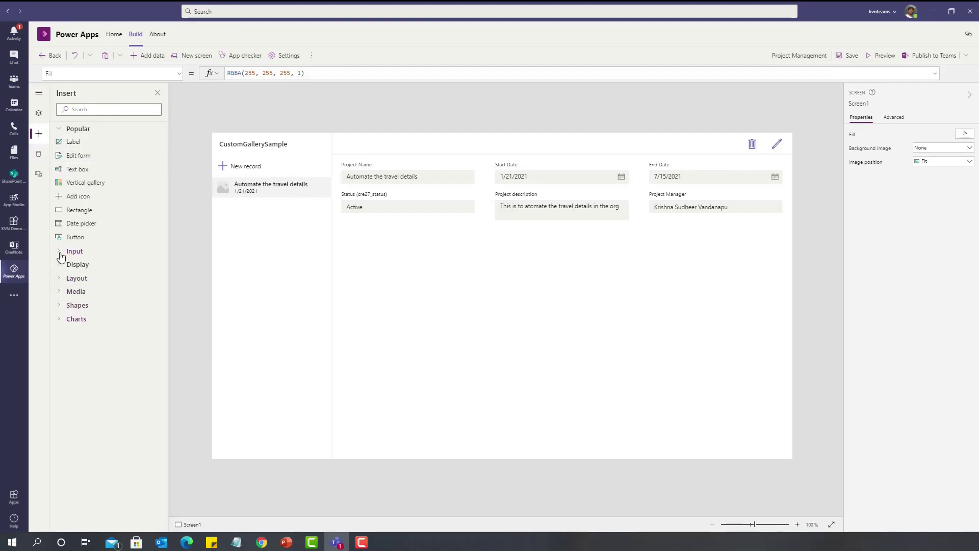
click(60, 306)
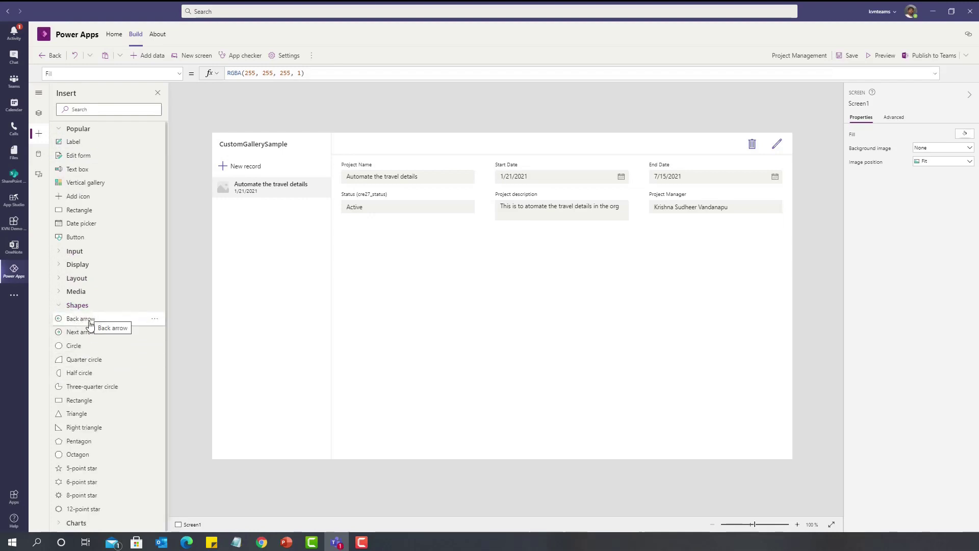
click(94, 400)
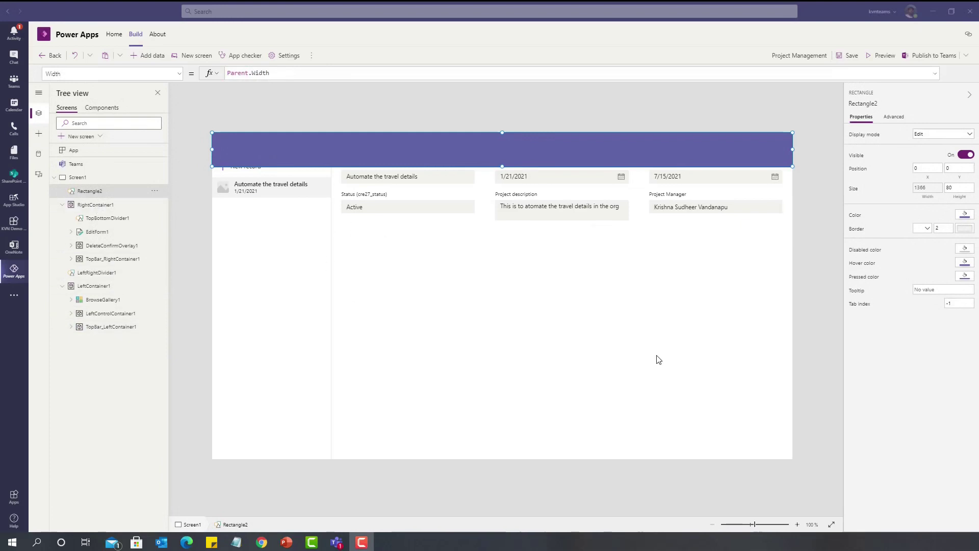
click(107, 210)
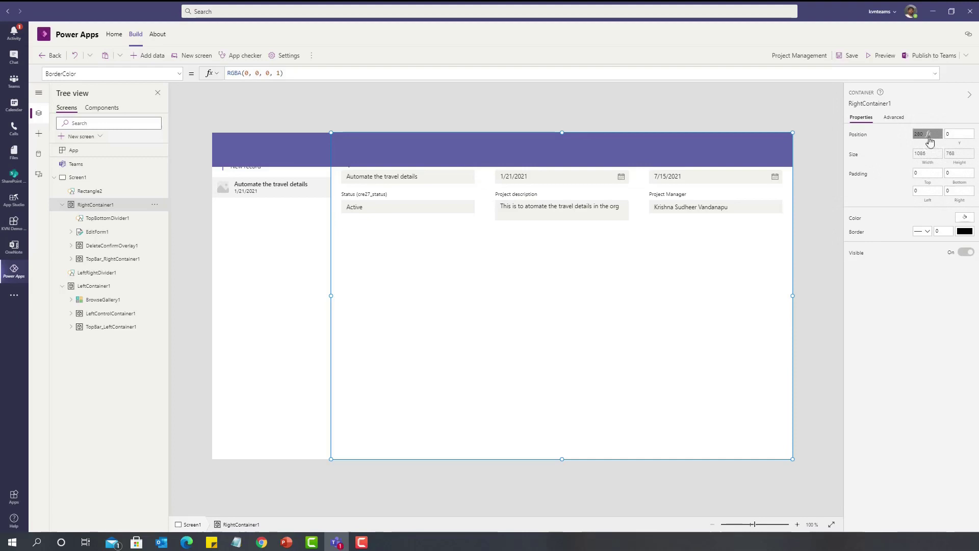
Set RightContainer1's Y to Rectangle2.Y + Rectangle2.Height and subtract Rectangle2.Height from its Height
click(958, 133)
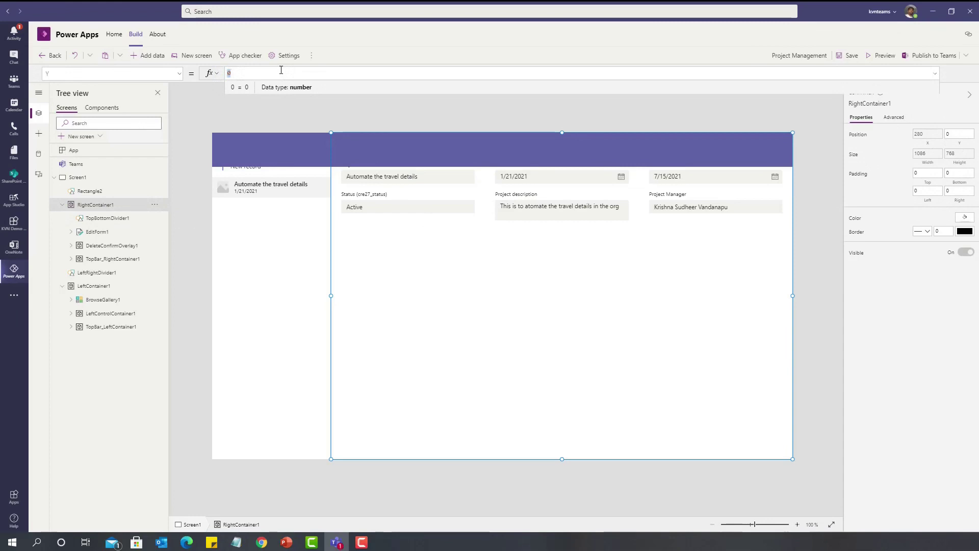
text(Rectangle2)
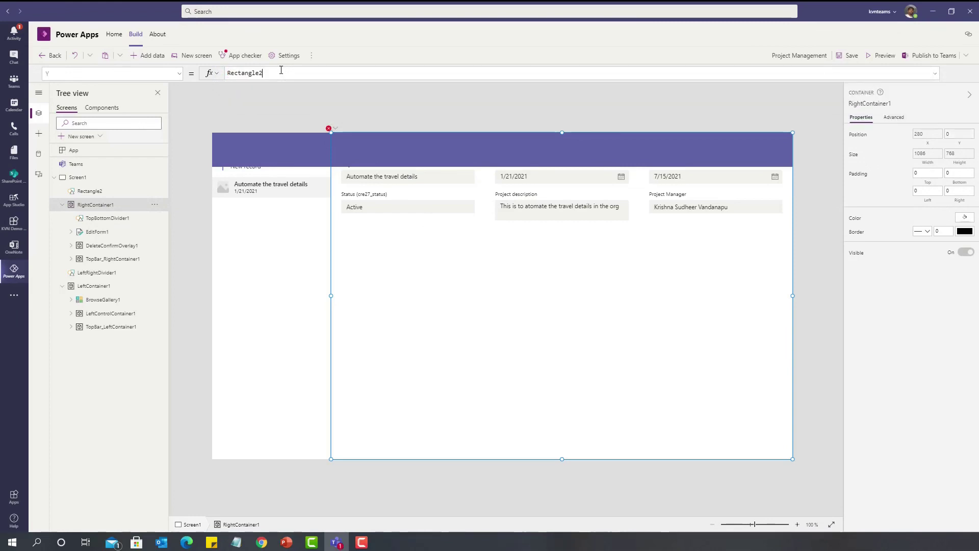
text(.Y +)
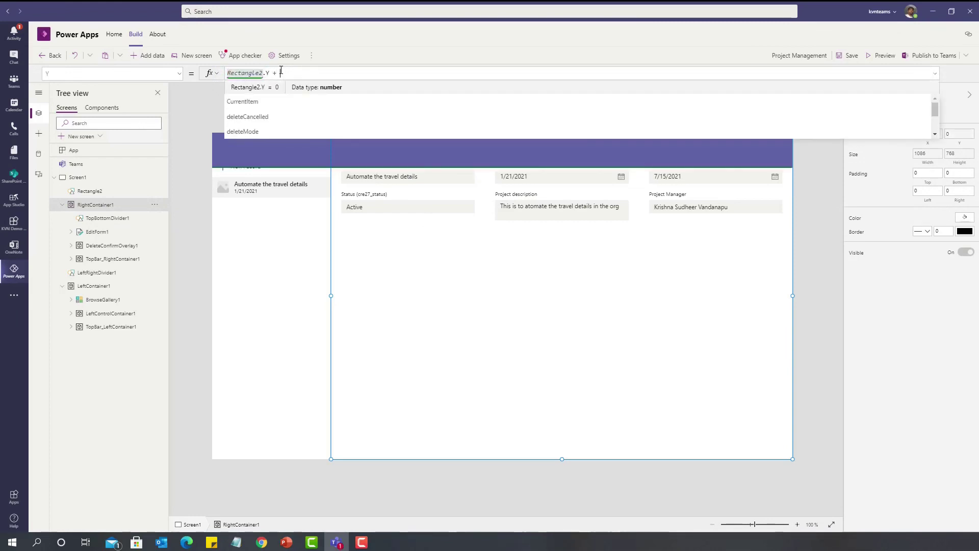
text(Rectangle2.Height)
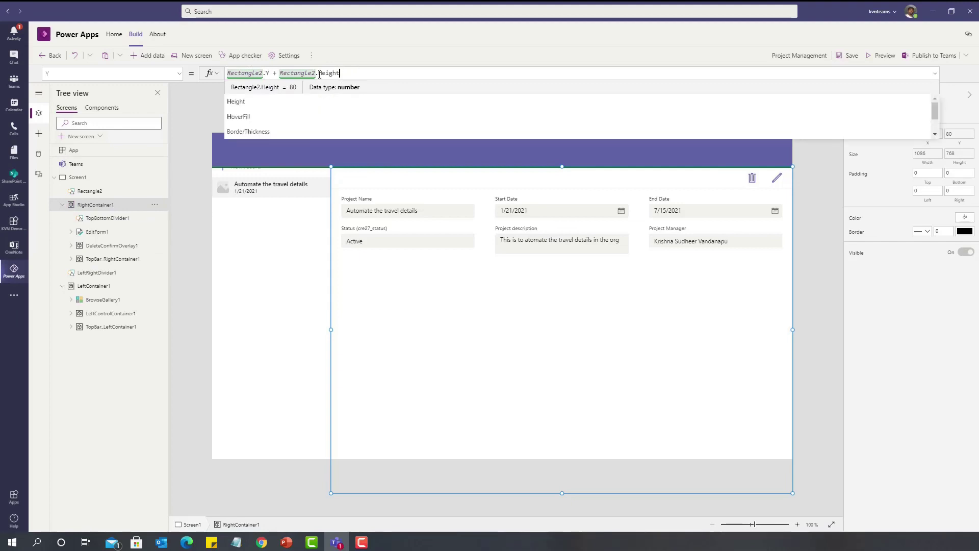
triple_click(341, 74)
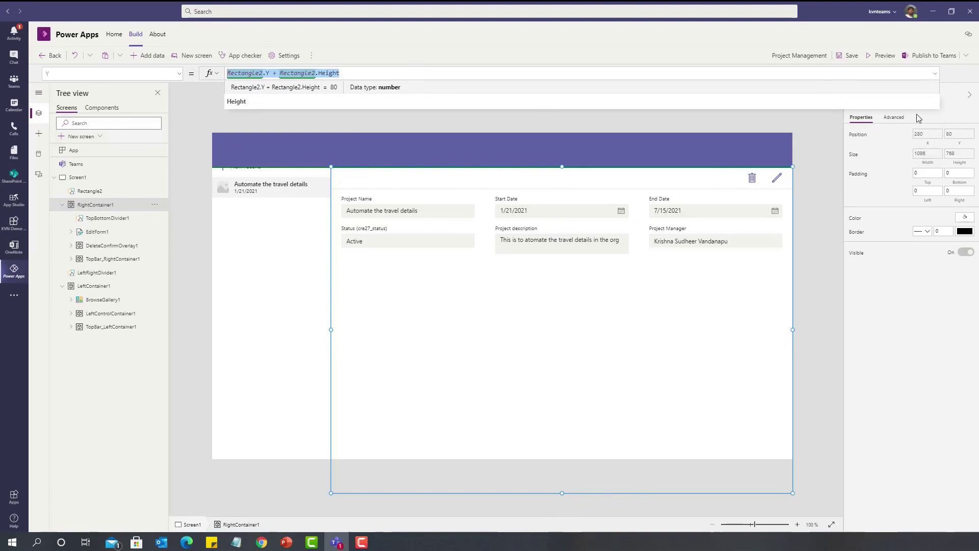
click(958, 153)
click(312, 74)
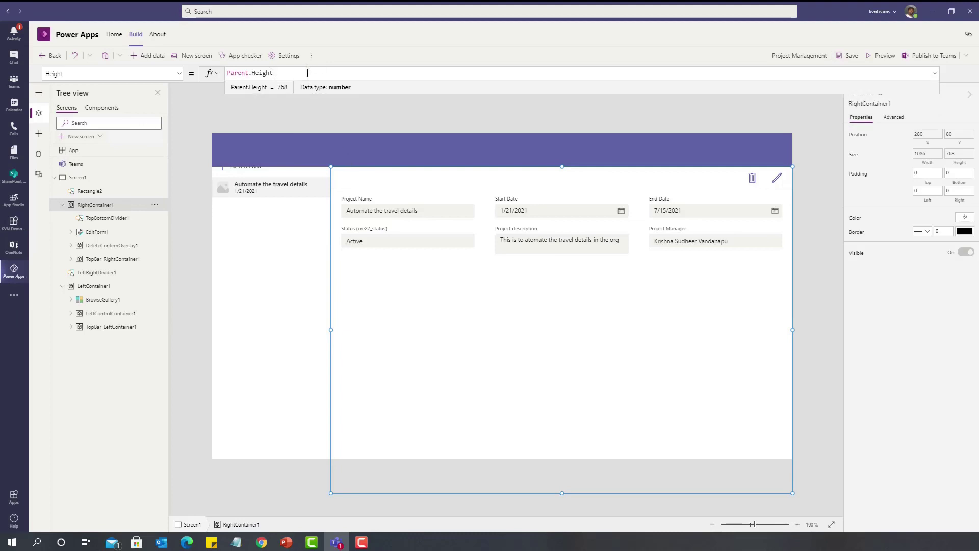
text(- rectangle2.Height)
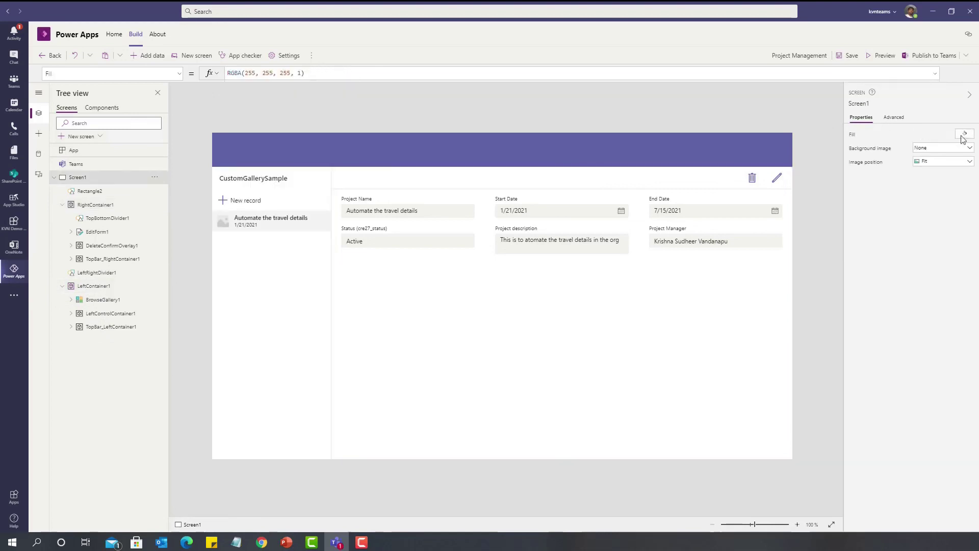
click(881, 55)
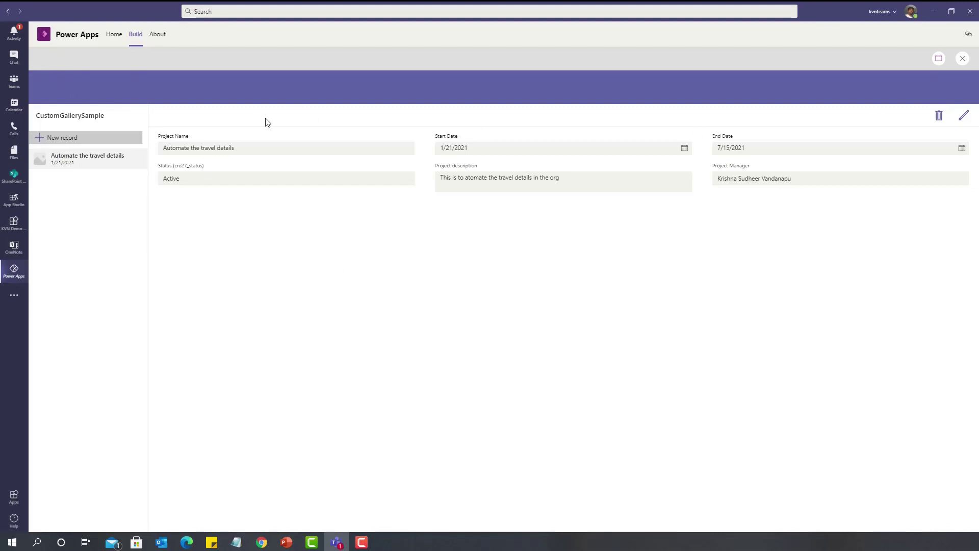
key(Escape)
click(270, 180)
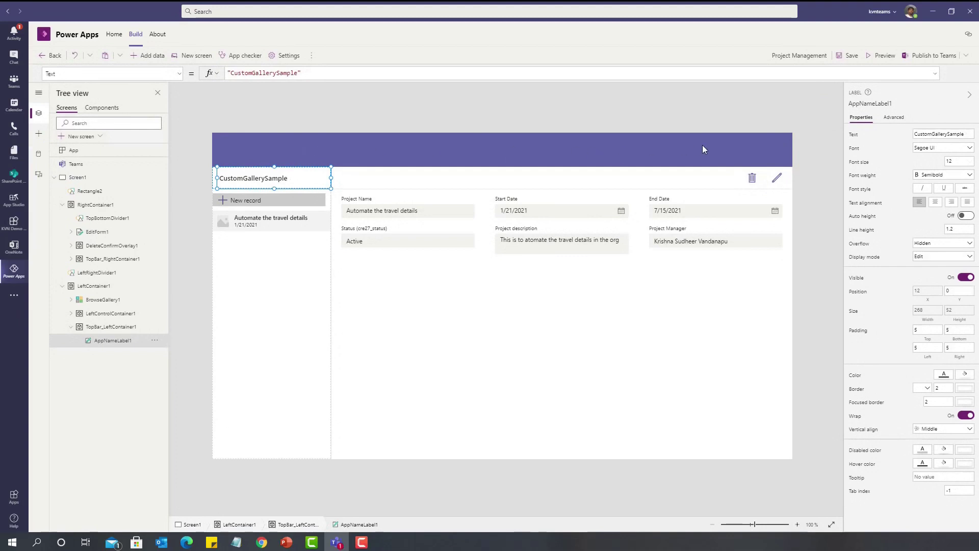
Add a label reading 'Project Details' on the purple bar
click(181, 183)
click(39, 133)
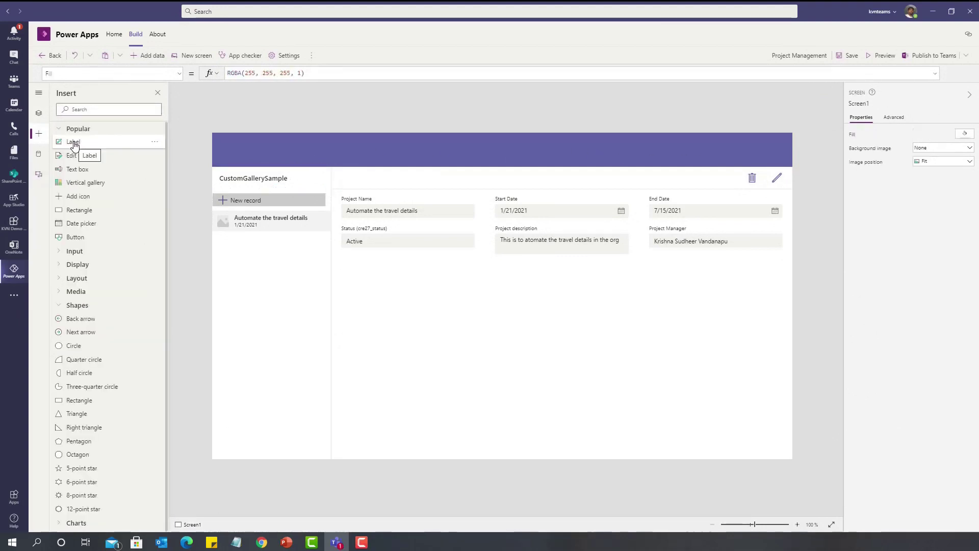
click(72, 142)
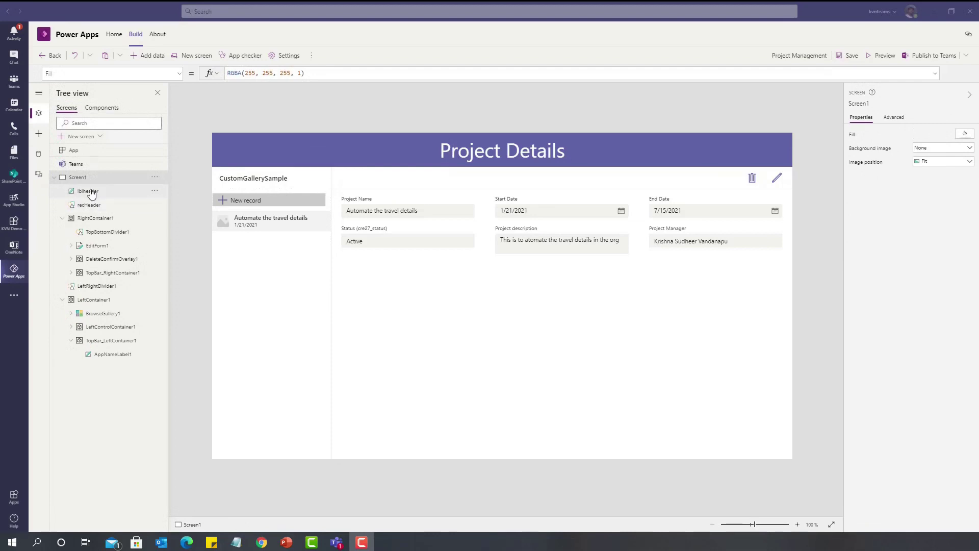
click(88, 191)
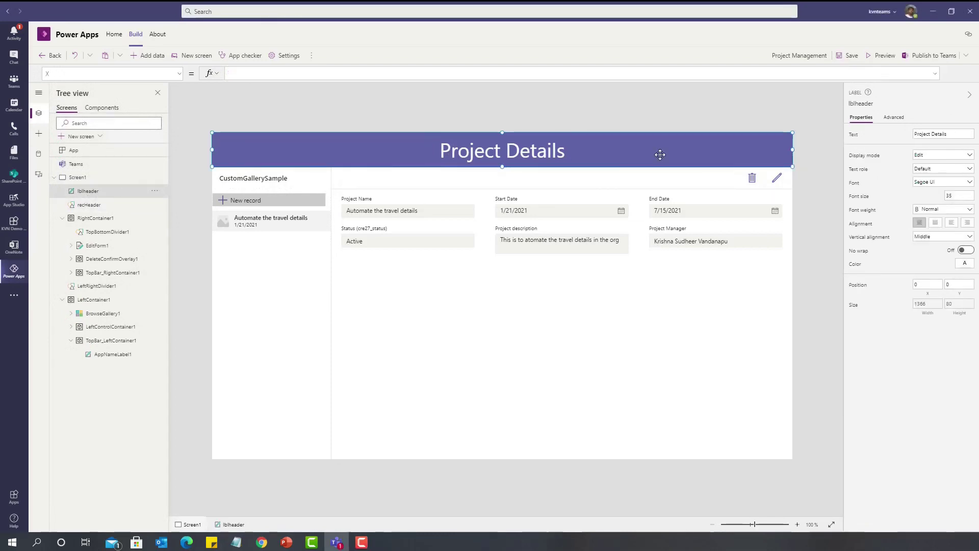
drag(955, 135, 901, 137)
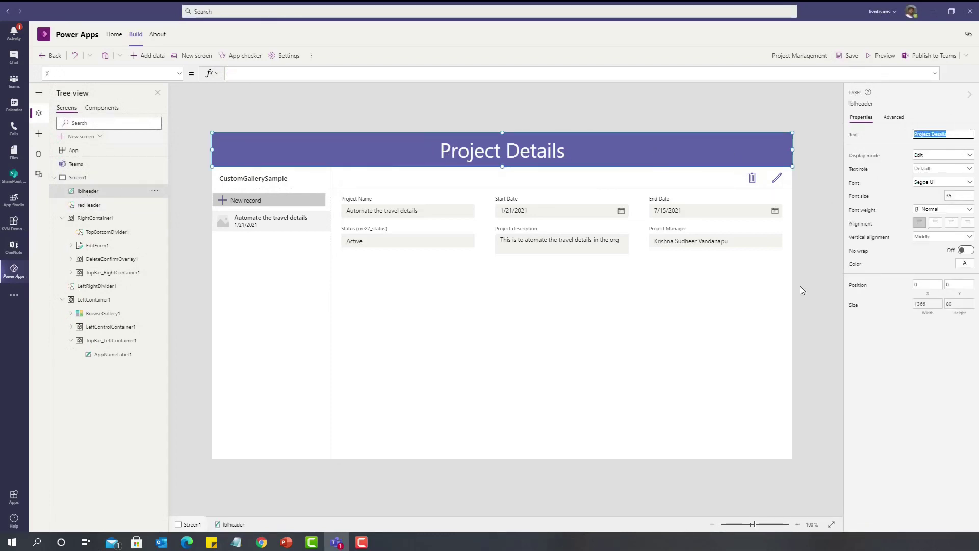
click(79, 73)
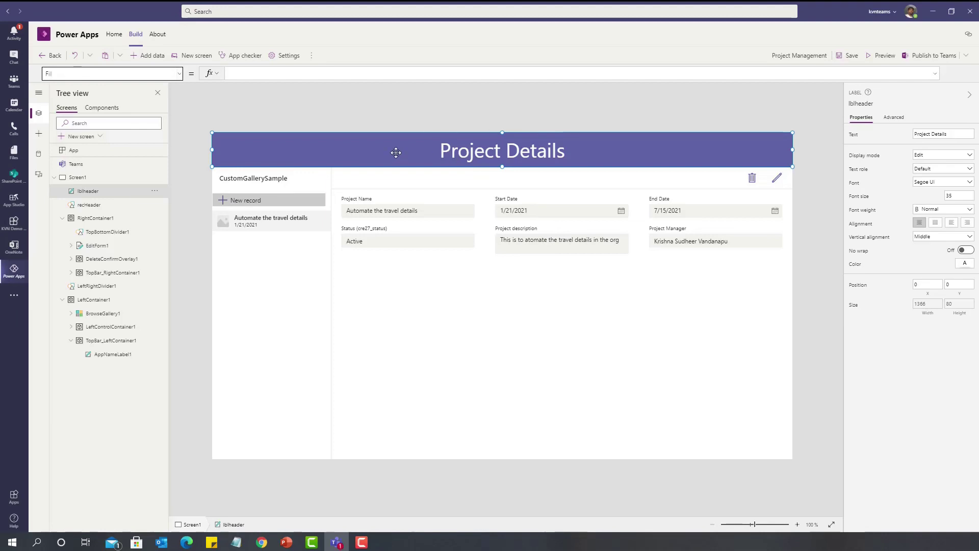
Delete the container holding the CustomGallerySample title and preview the app
click(235, 179)
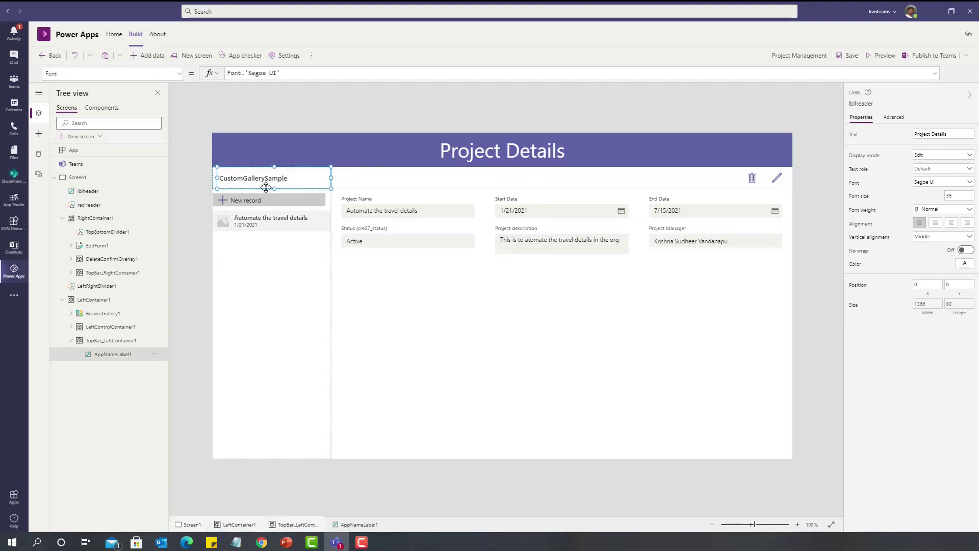
click(266, 188)
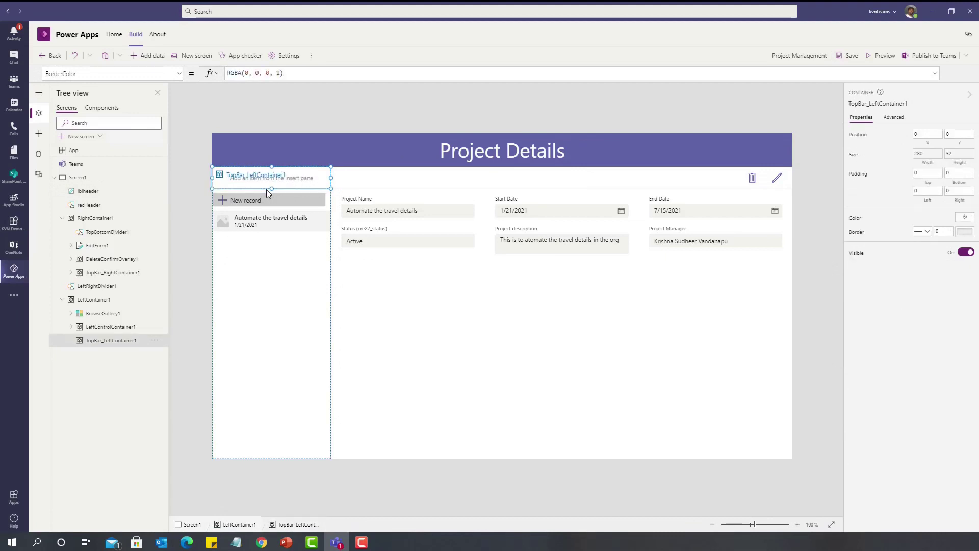
key(Delete)
key(F5)
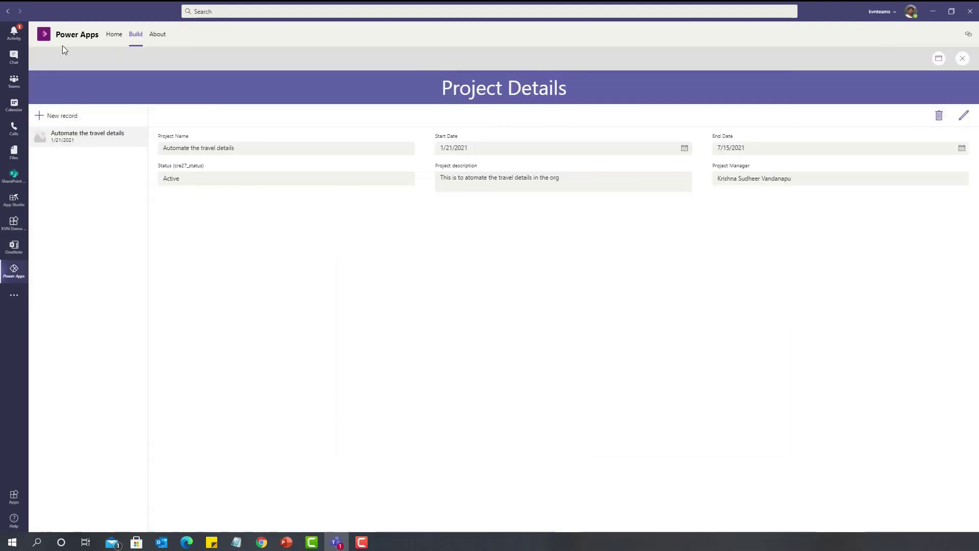